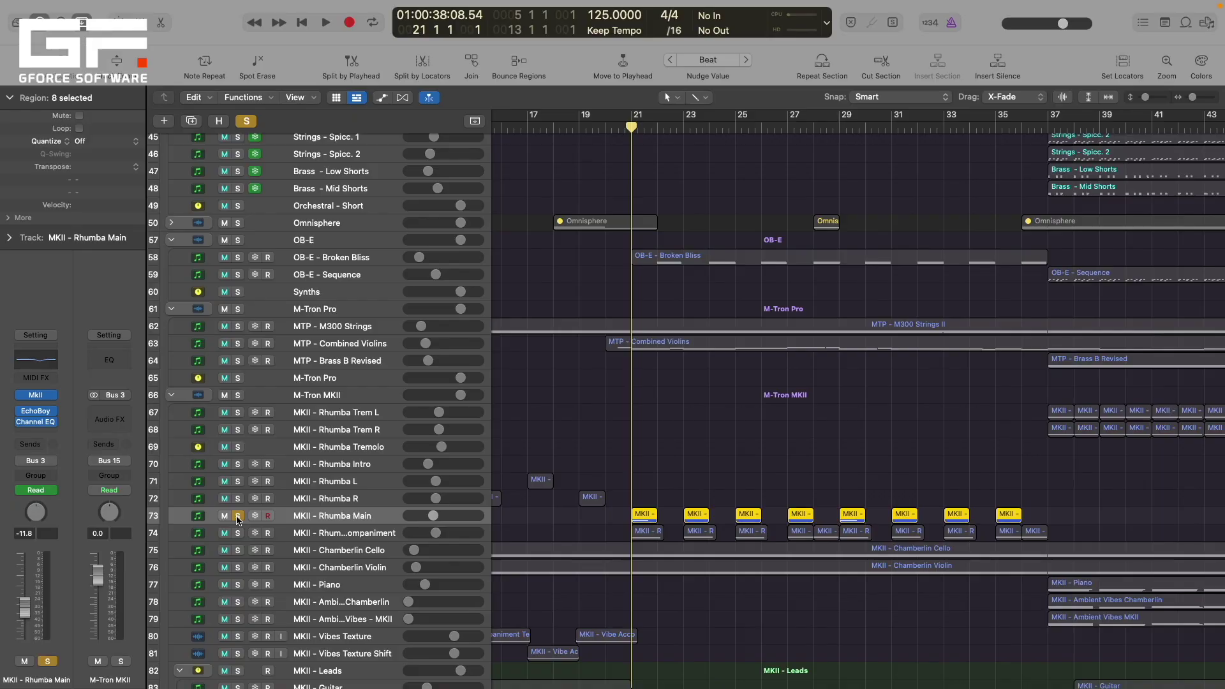
- Audition the soloed MKII - Rhumba Main track from bar 21, solo MKII - Rhumba Accompaniment as well and play both from bar 21
key("space")
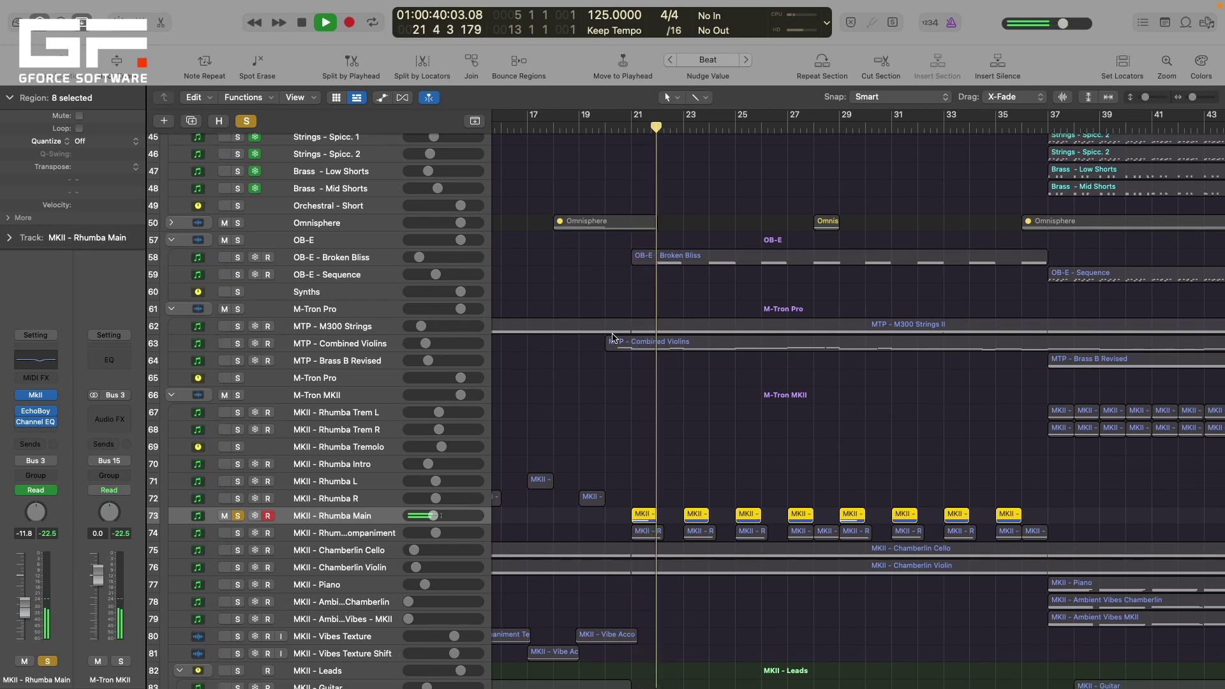
key("space")
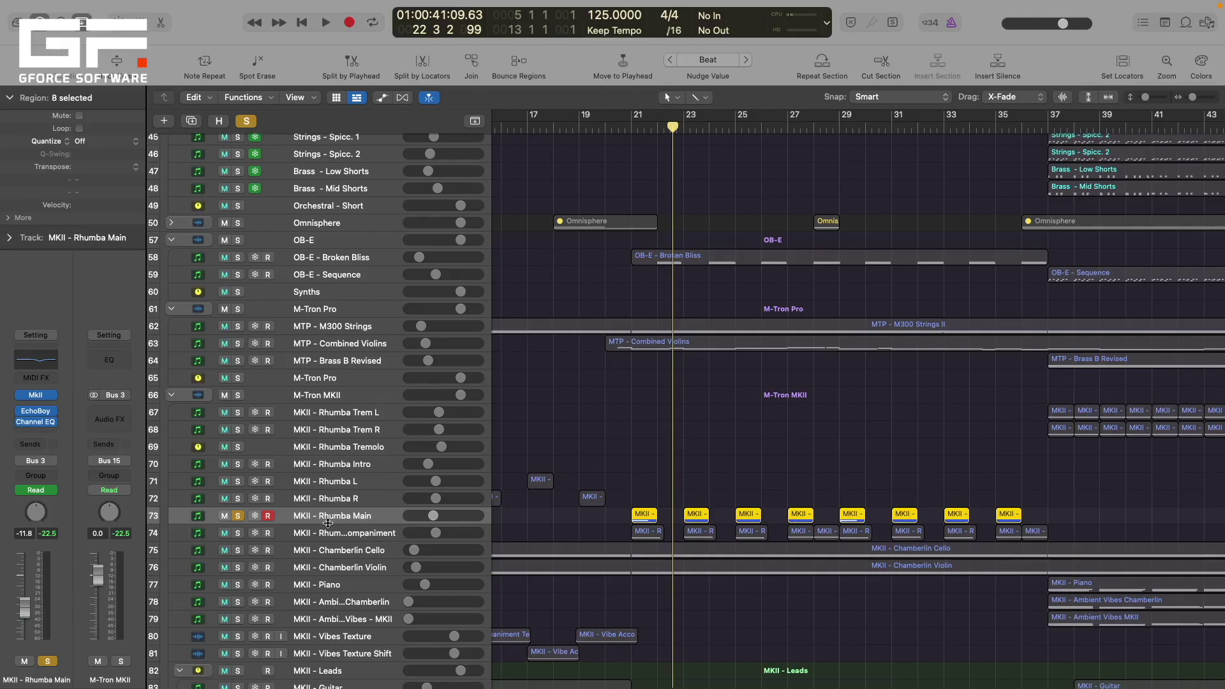
left_click(322, 534)
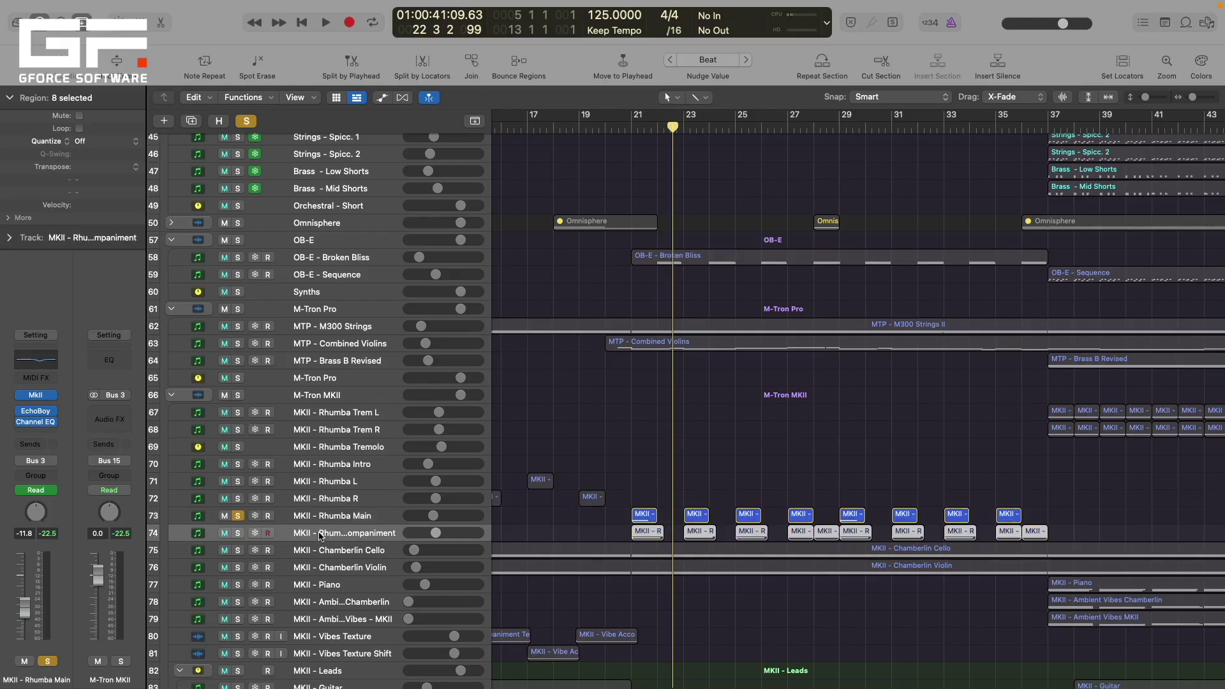
left_click(239, 533)
left_click(641, 145)
key("space")
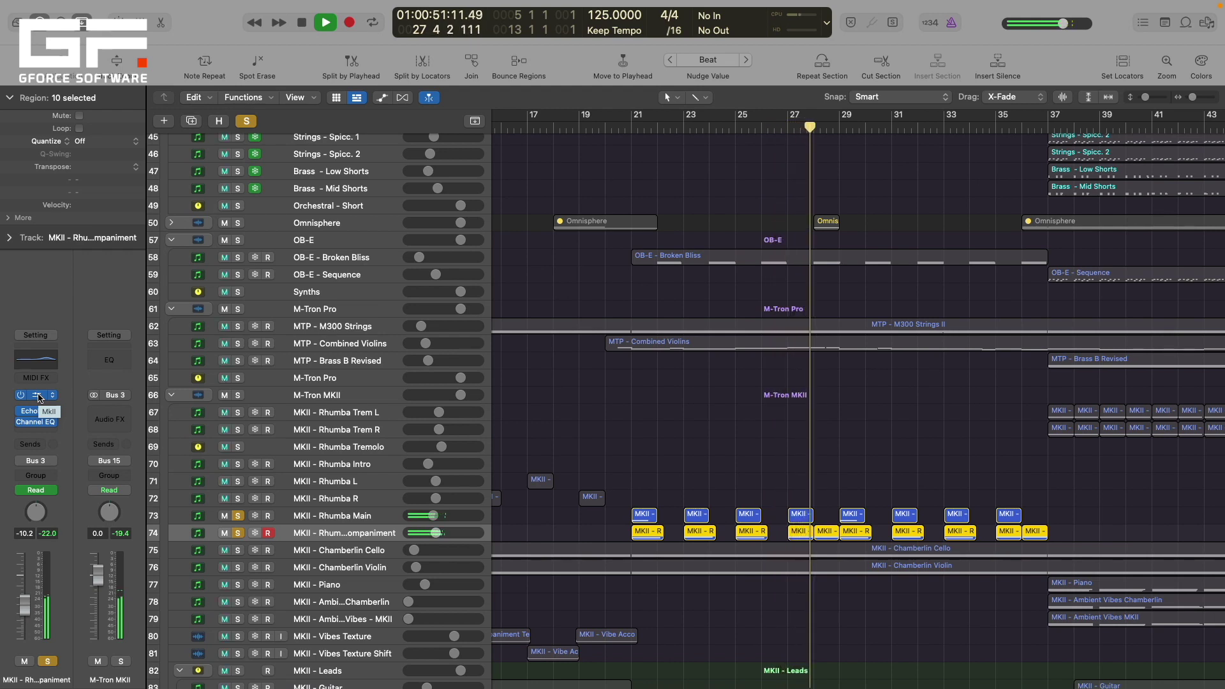
key("space")
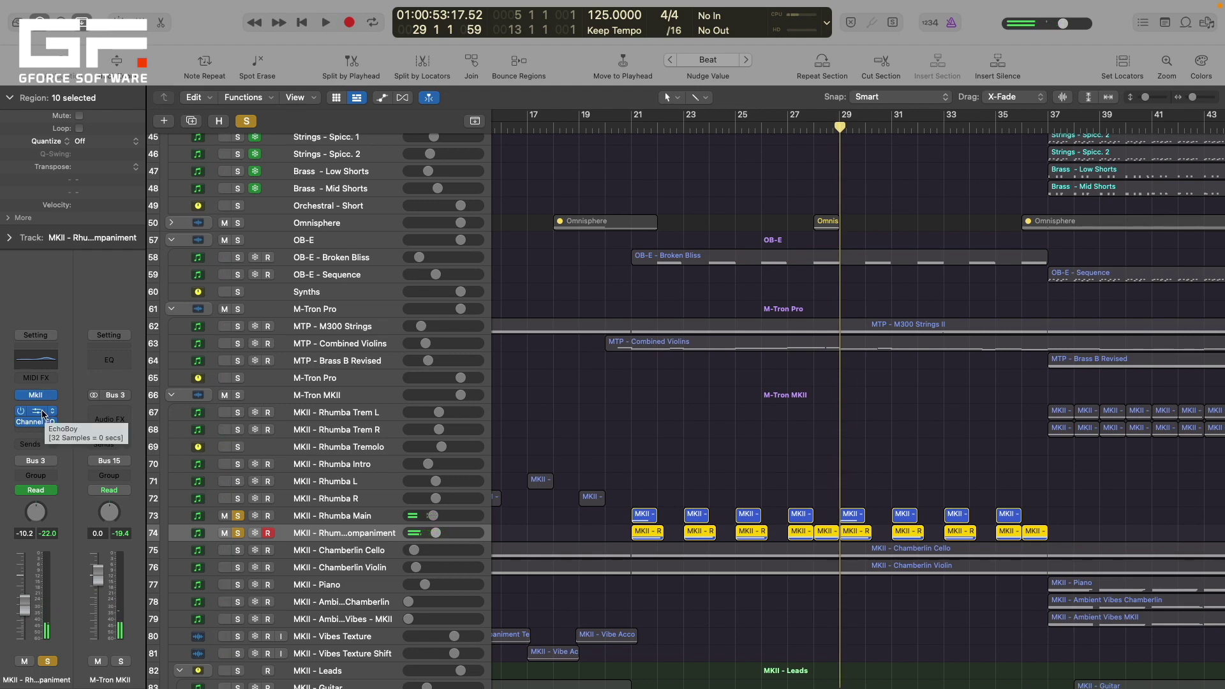
- Return the playhead to bar 21 and display the chord names on the MkII instrument's left-hand keys for the Rhumba Accompaniment track
left_click(562, 434)
left_click(633, 130)
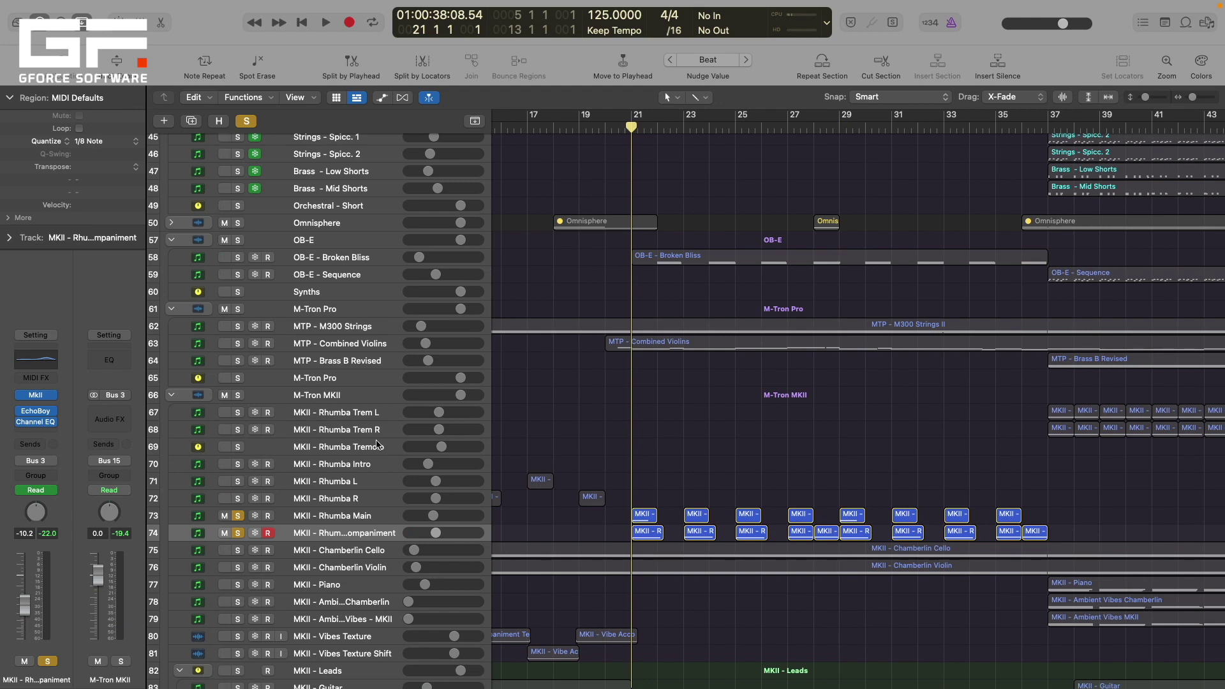
left_click(38, 396)
left_click(40, 396)
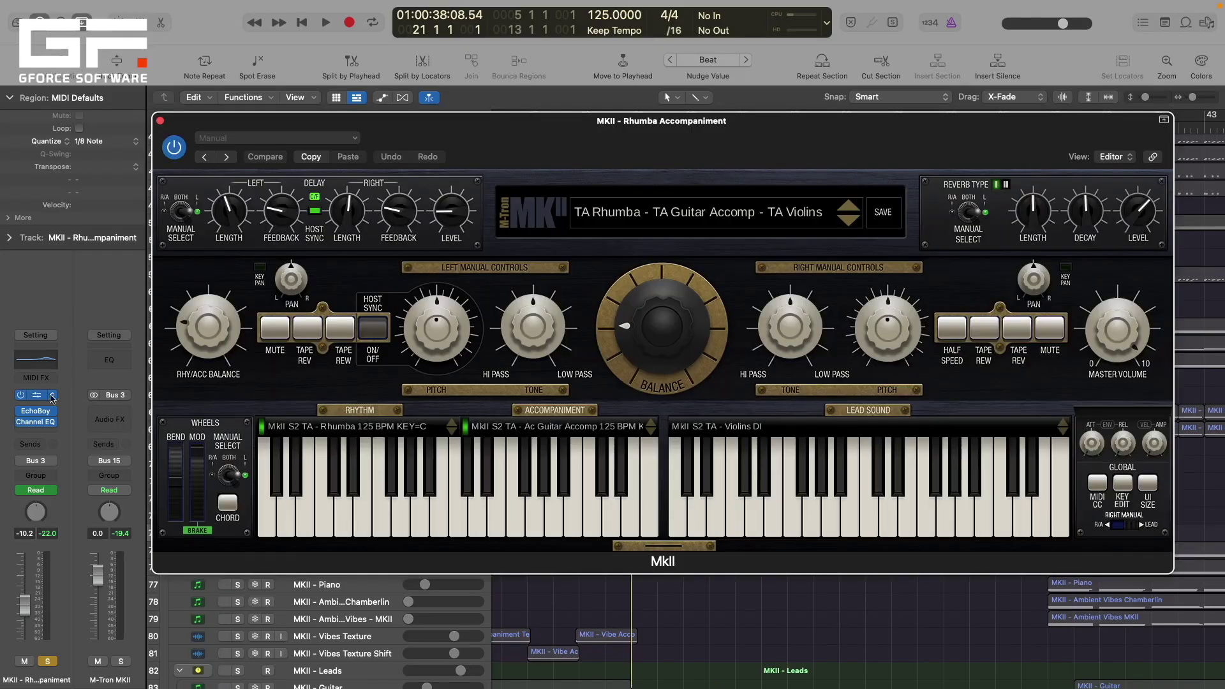
left_click(227, 504)
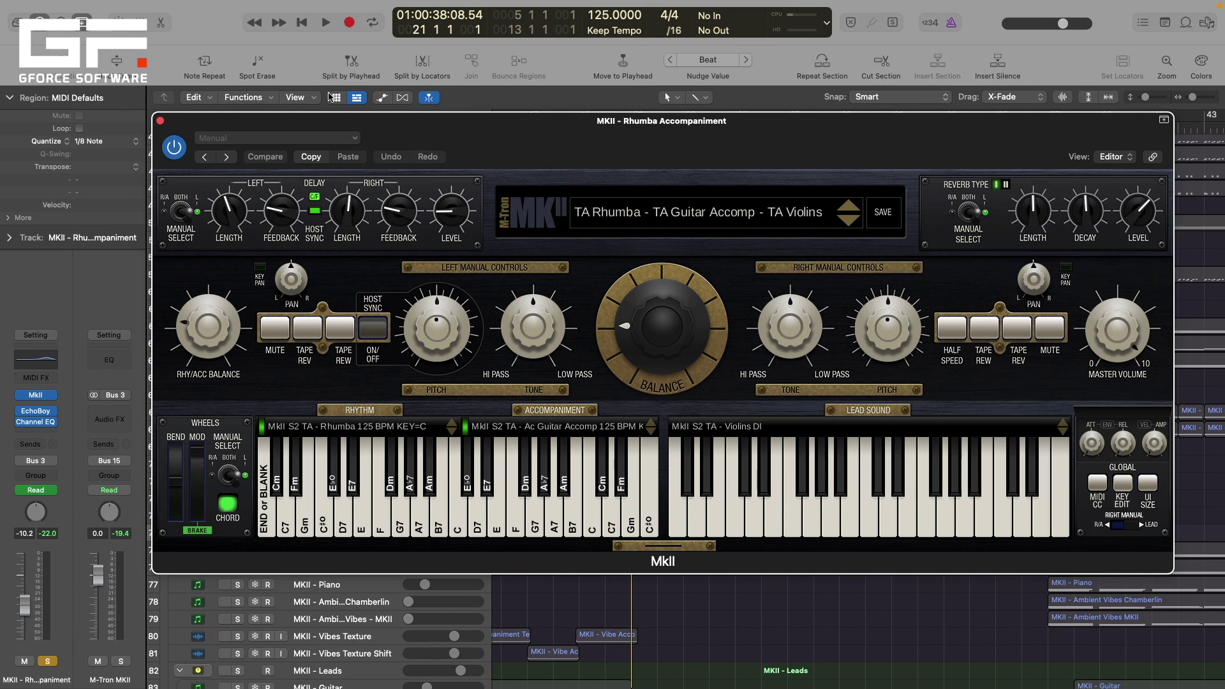
left_click(160, 120)
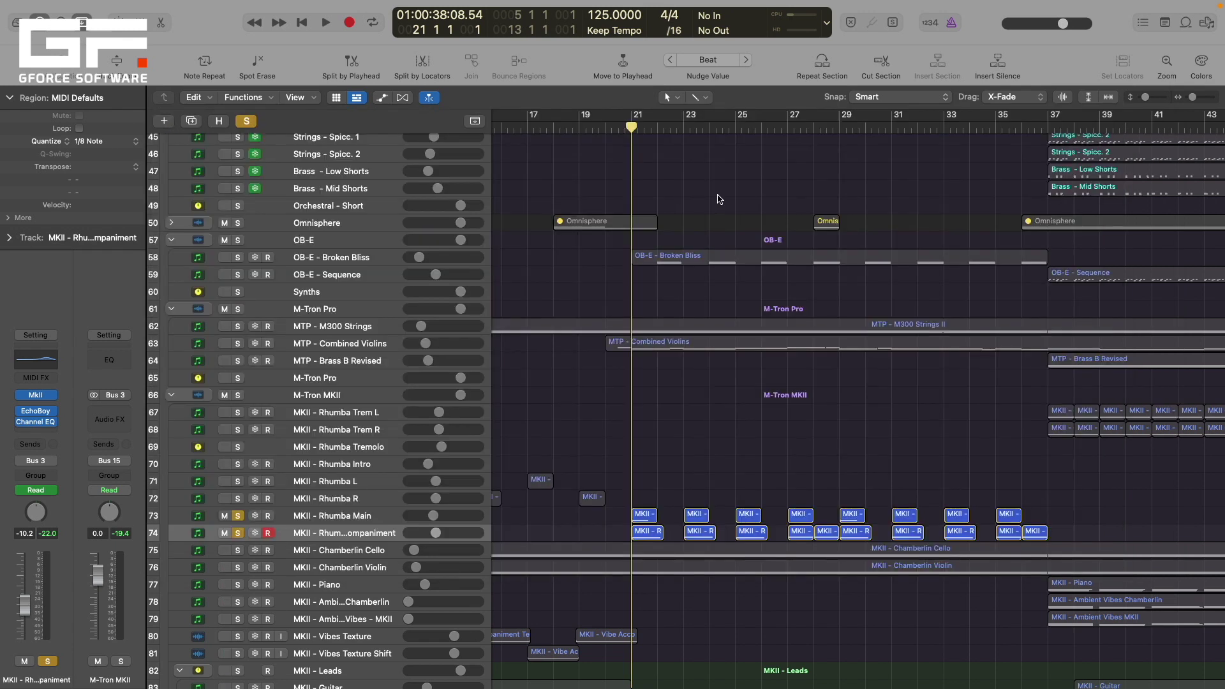
key("v")
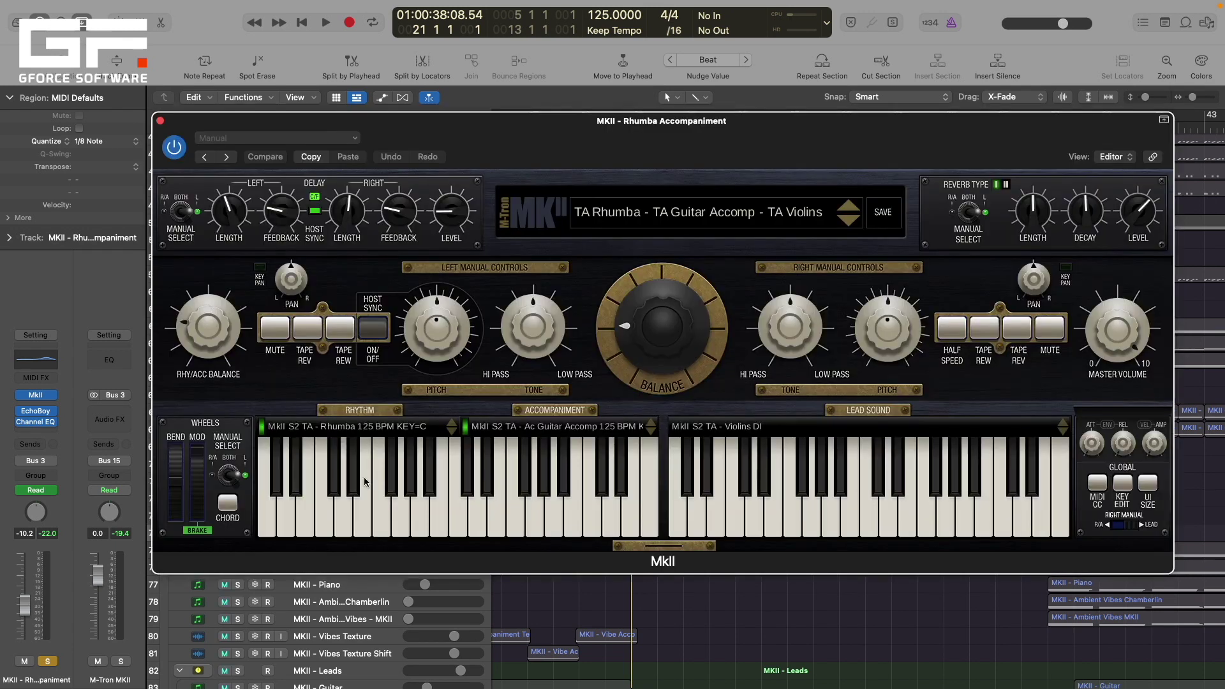
left_click(227, 503)
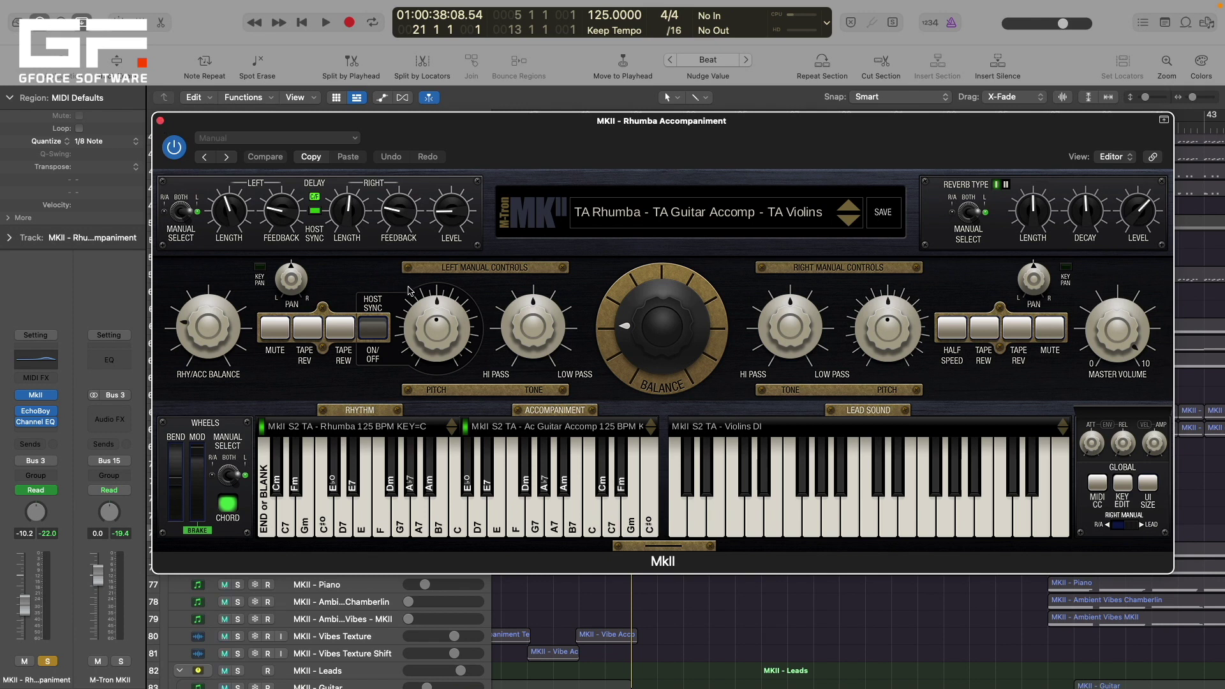
- Play the soloed Rhumba tracks from bar 21 with the MkII chord keys in view, stop playback and close the instrument window
key("space")
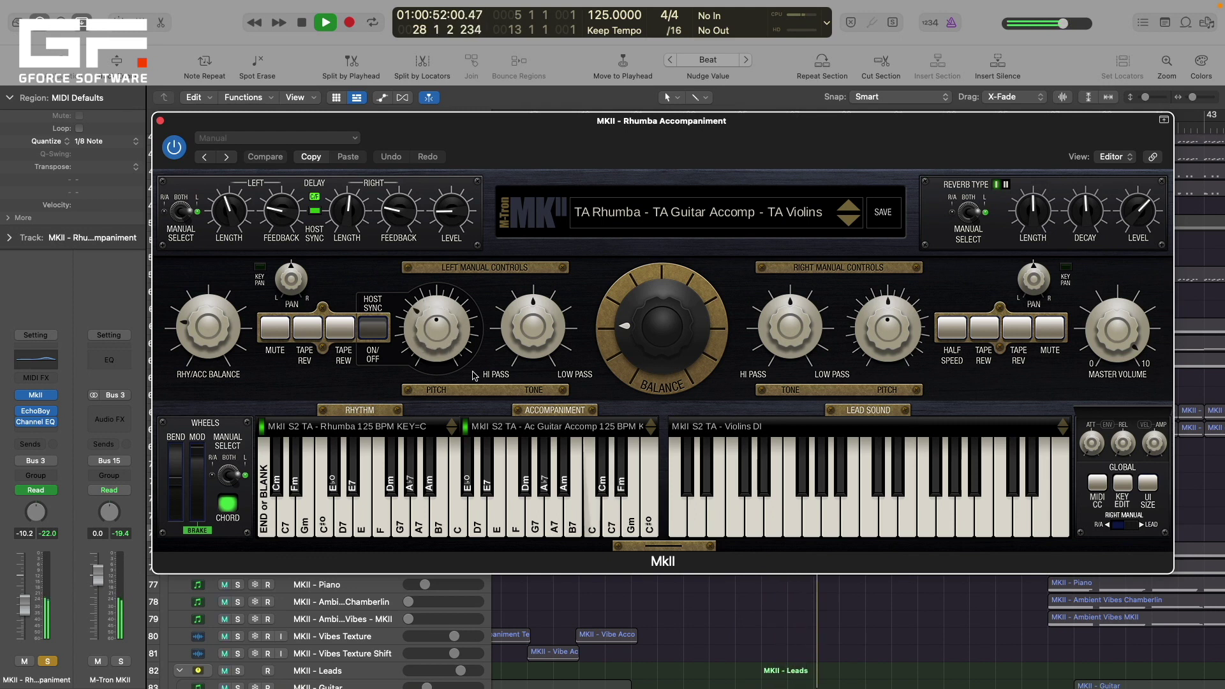
key("space")
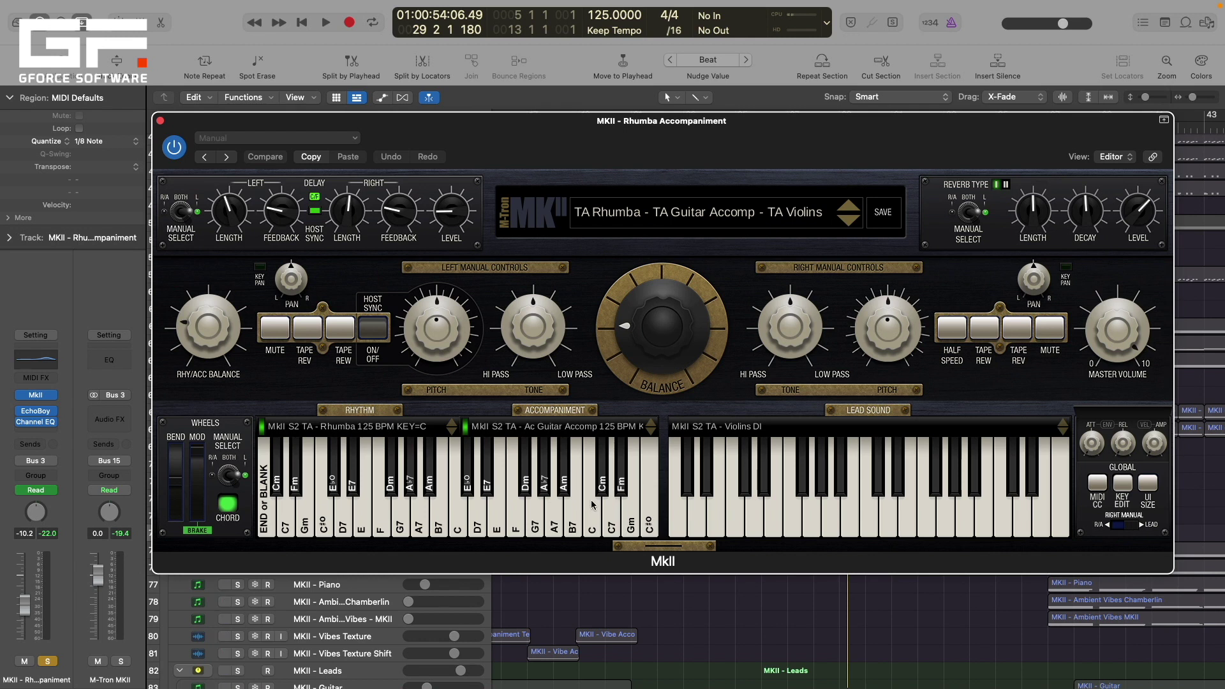
left_click(161, 122)
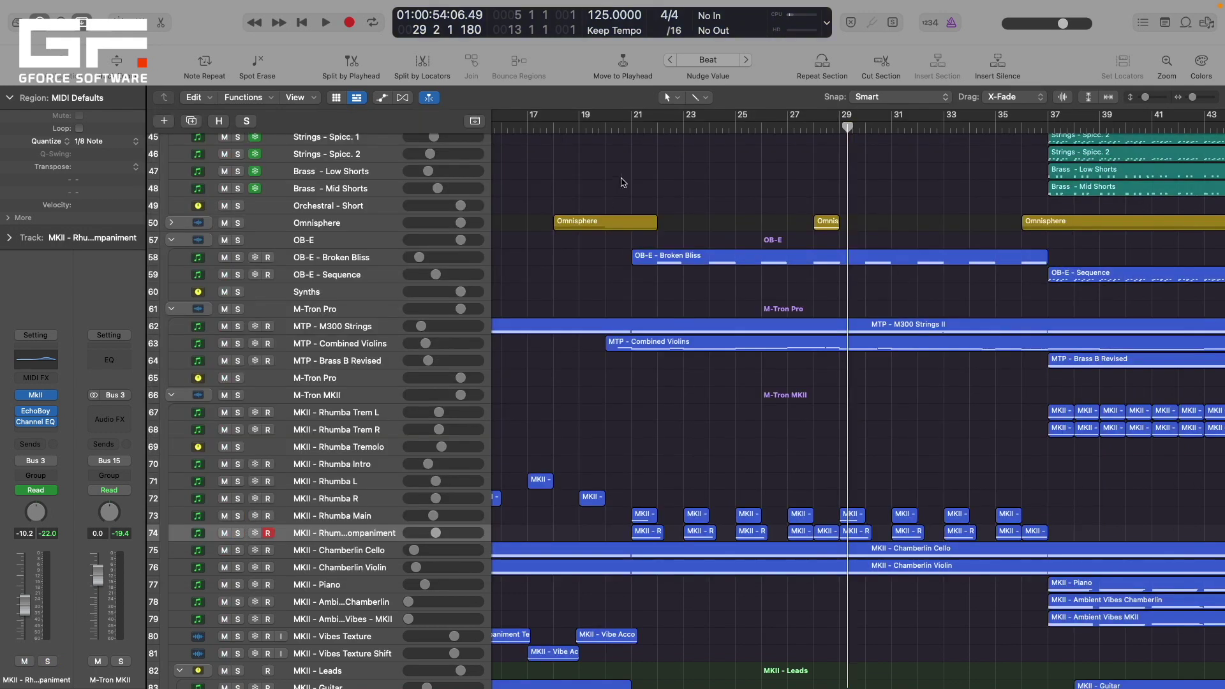
- Play the full mix from bar 21 to about bar 36, muting and unmuting Rhumba Main and Rhumba Accompaniment to compare
left_click(630, 125)
key("space")
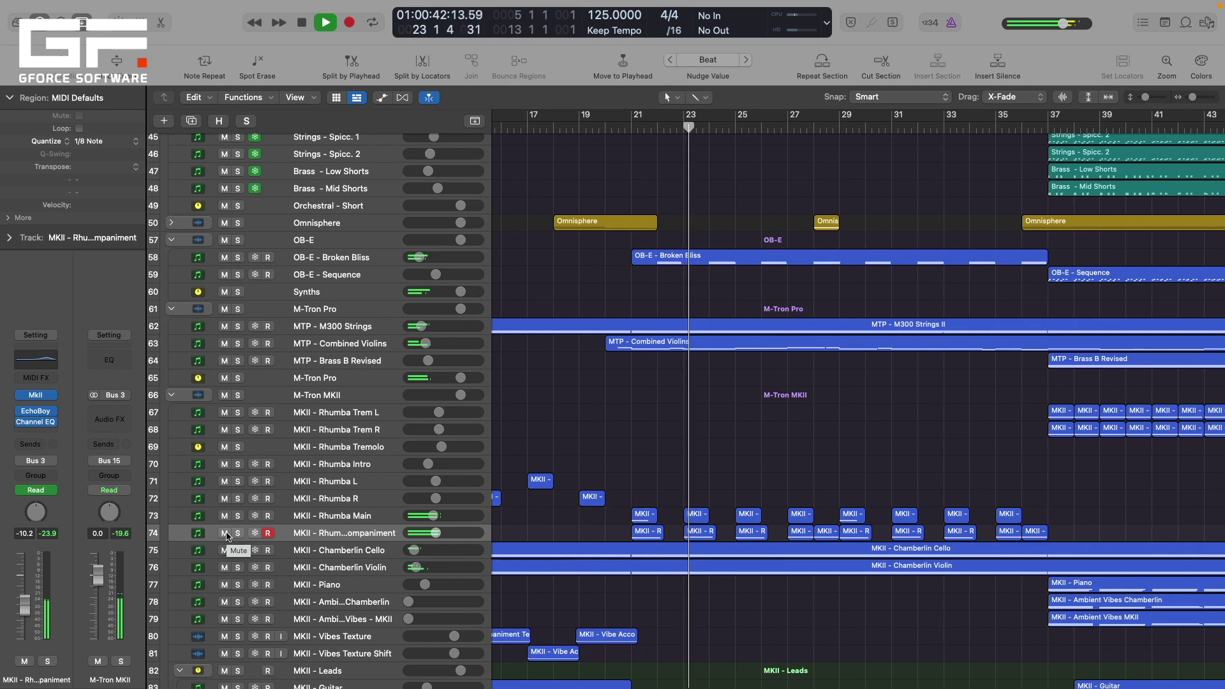
left_click_drag(228, 537, 227, 522)
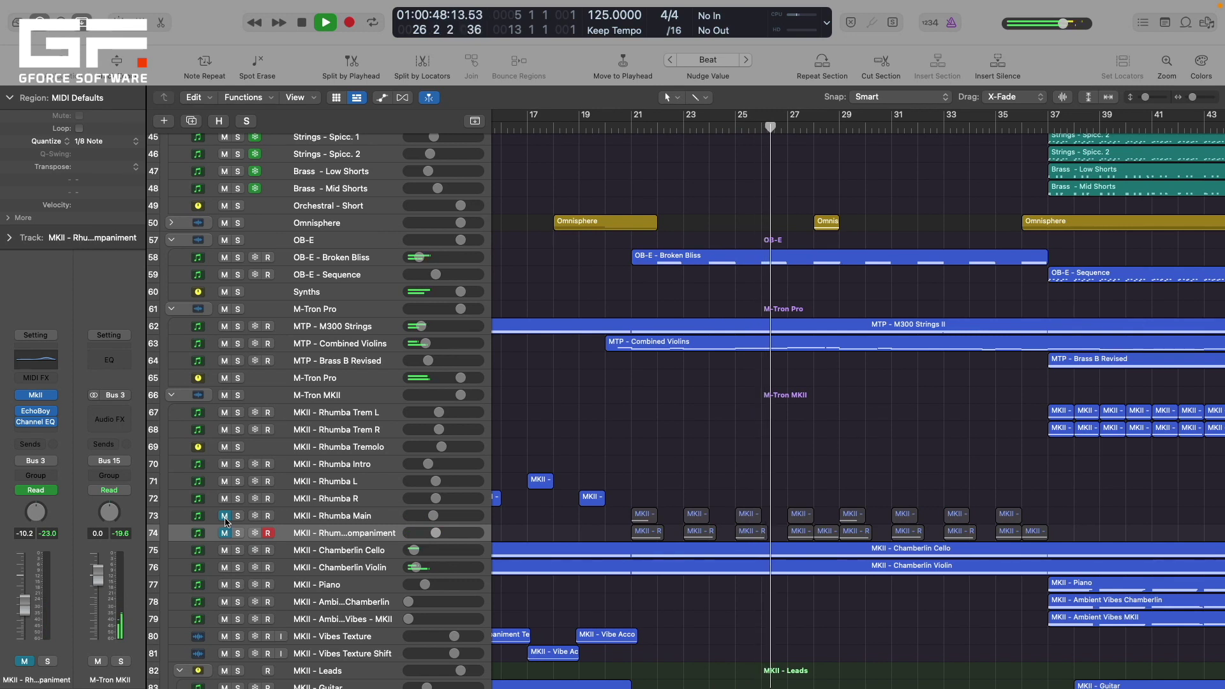
left_click_drag(225, 522, 229, 536)
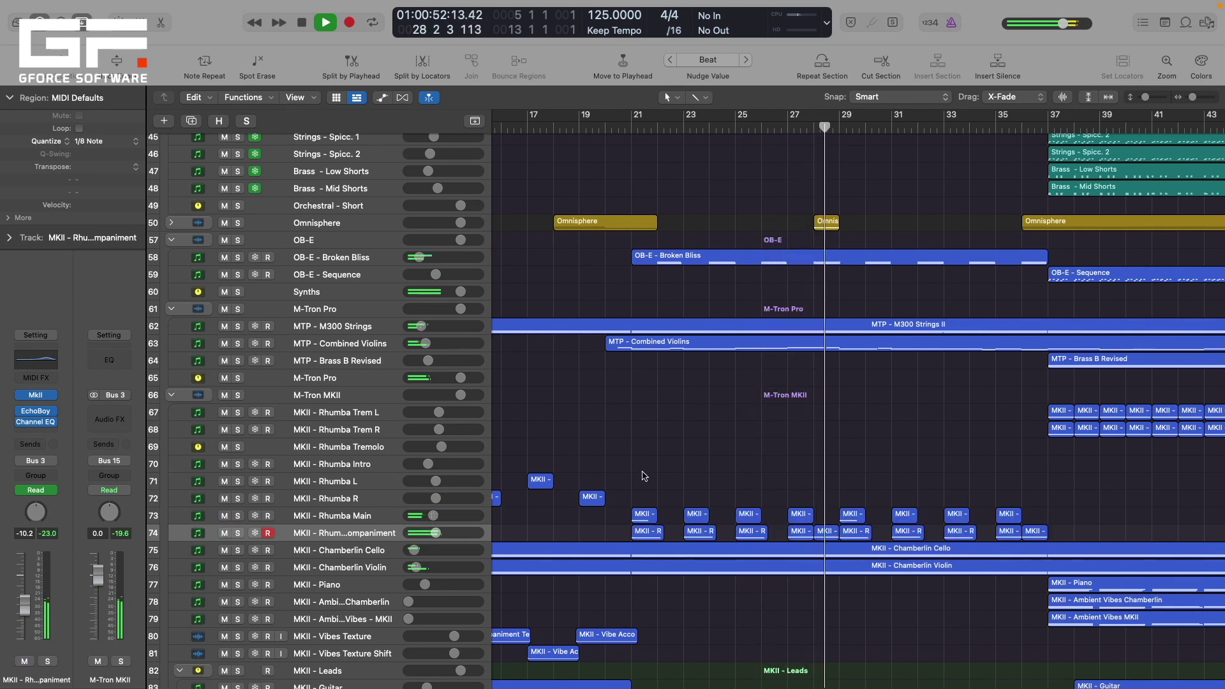
scroll(642, 474, "down", 2)
scroll(641, 475, "down", 2)
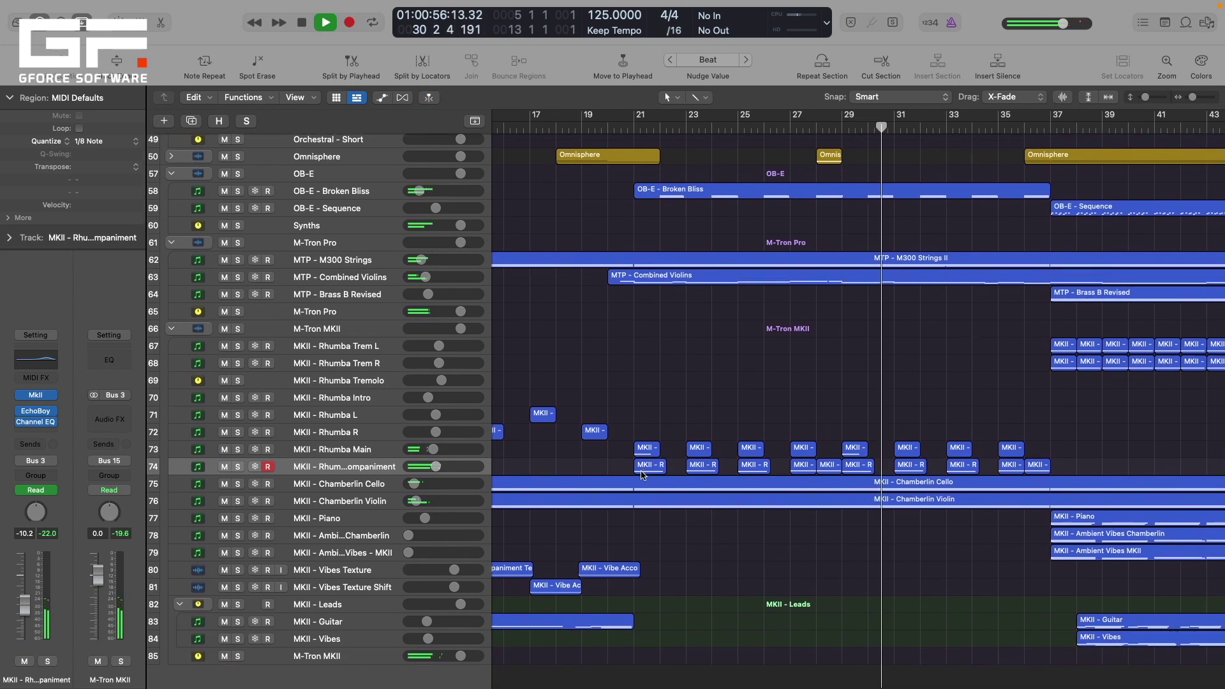
scroll(642, 475, "up", 1)
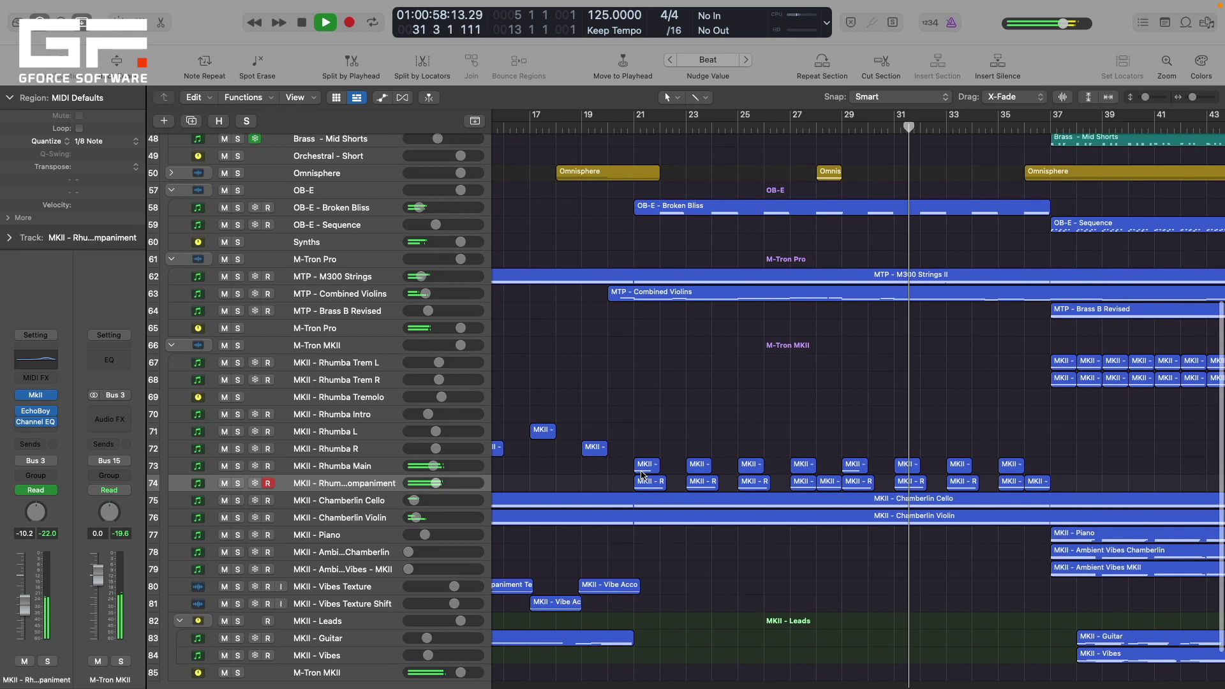
scroll(642, 475, "up", 1)
scroll(641, 475, "down", 2)
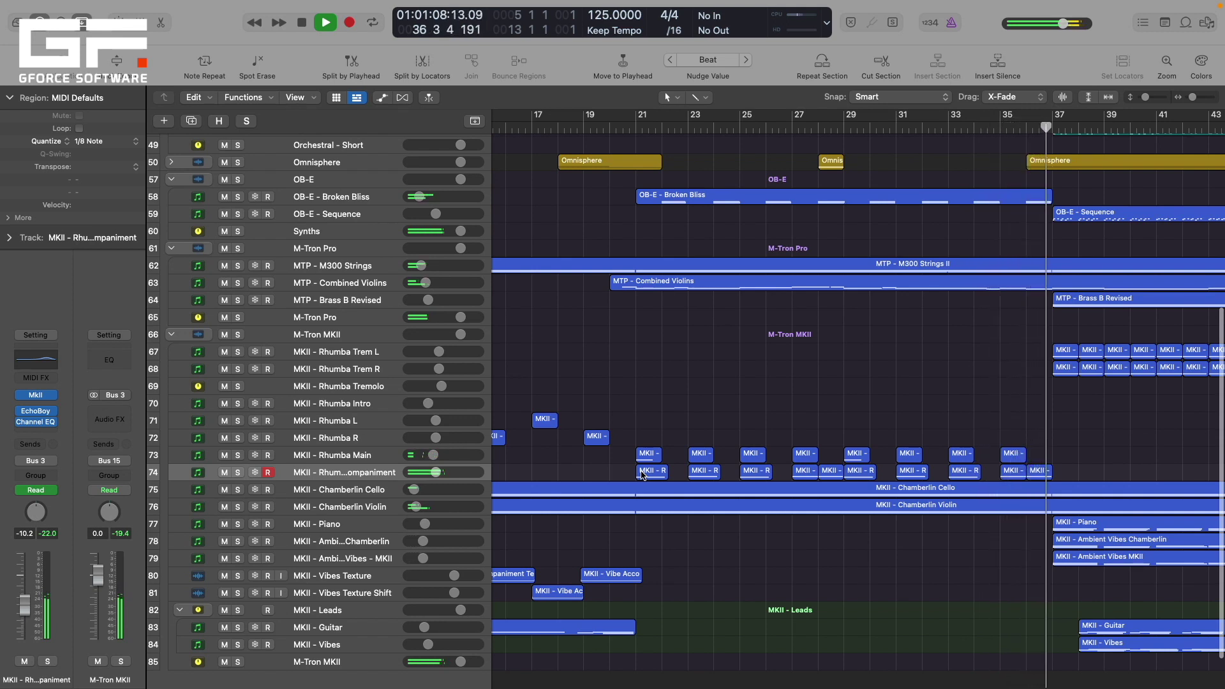
key("space")
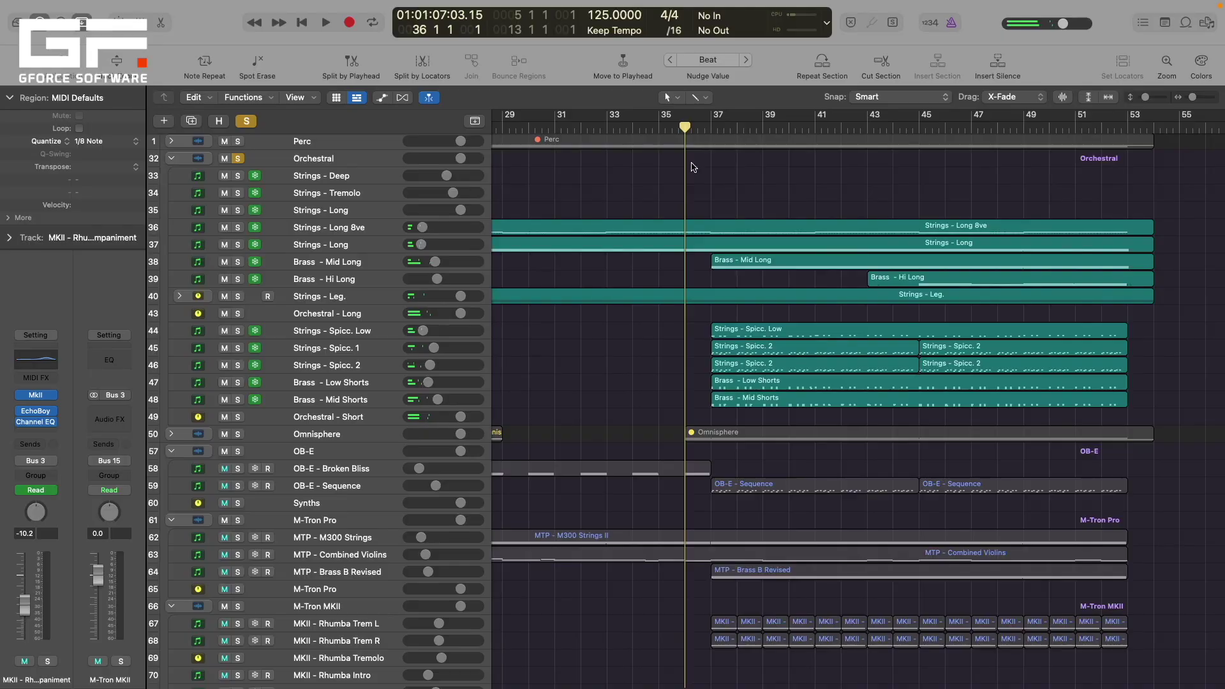
- Audition the soloed Orchestral stack from bar 36 and stop playback
key("space")
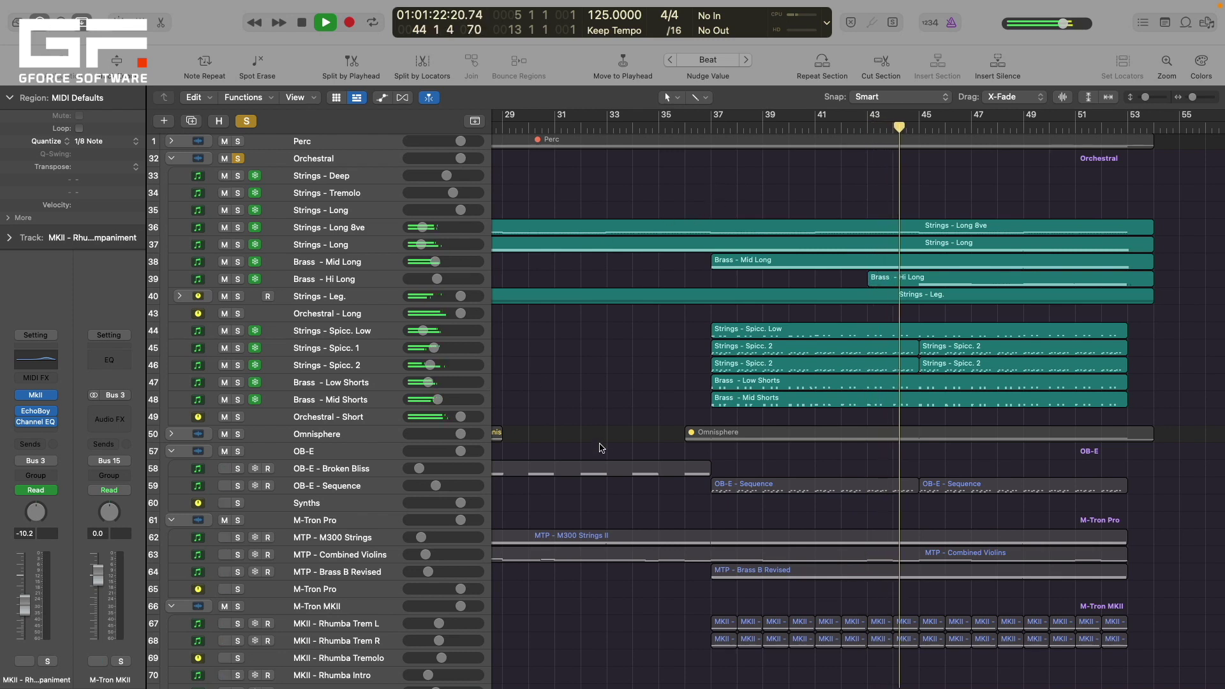
key("space")
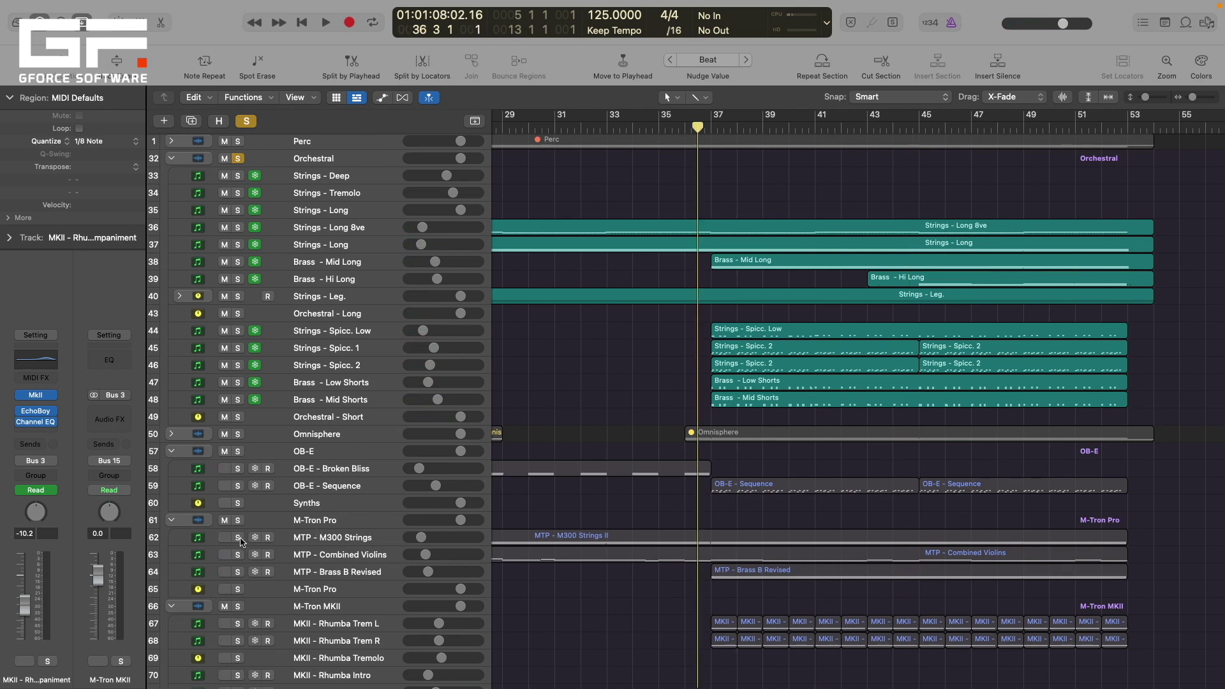
- Solo the MTP - M300 Strings, MKII - Chamberlin Cello and MKII - Chamberlin Violin tracks alongside the Orchestral stack
left_click(238, 539)
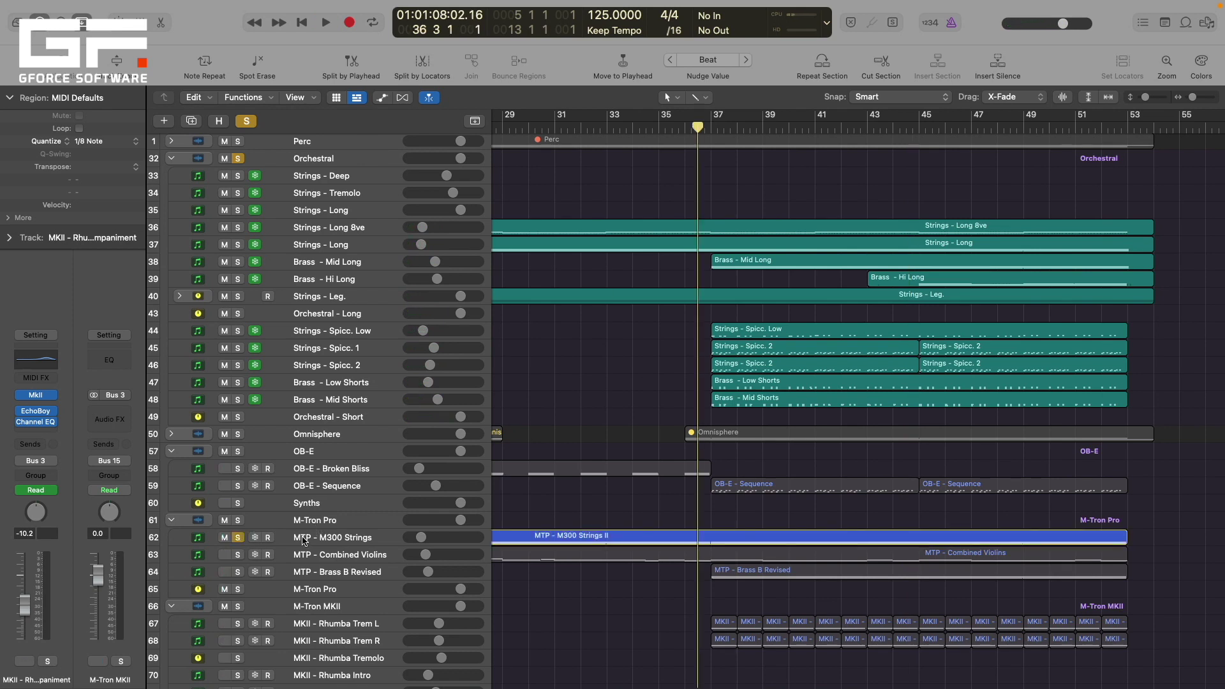
scroll(304, 539, "down", 5)
scroll(312, 511, "down", 1)
left_click(239, 568)
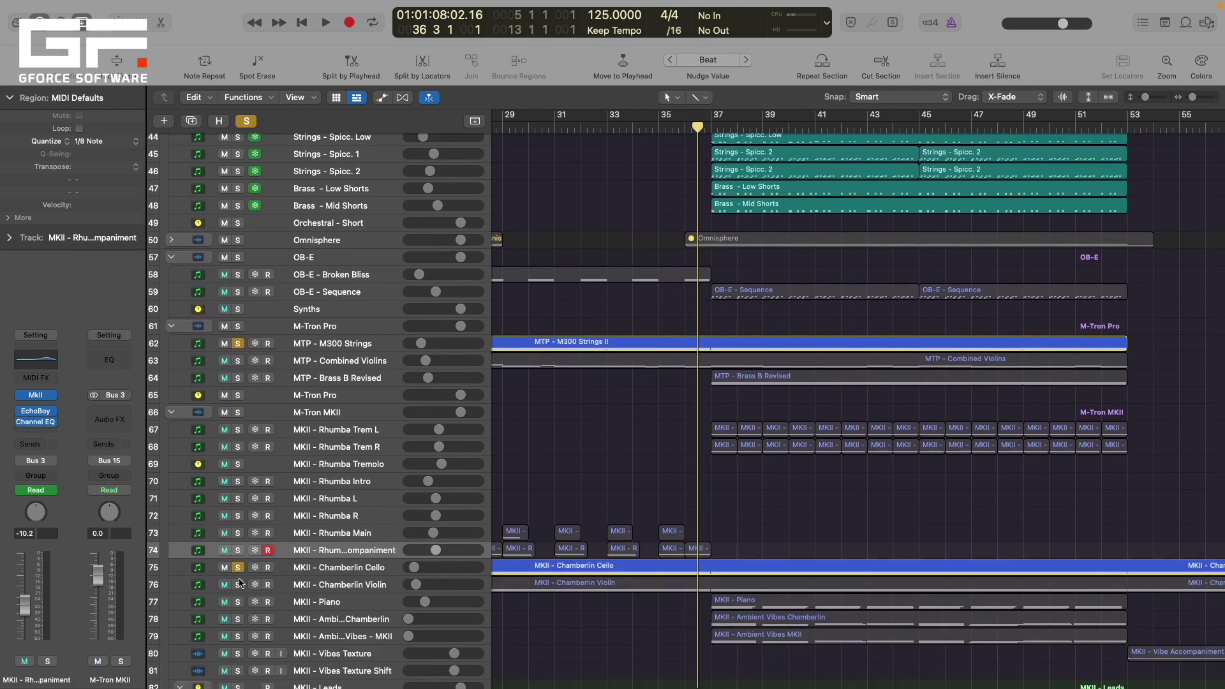
left_click(238, 586)
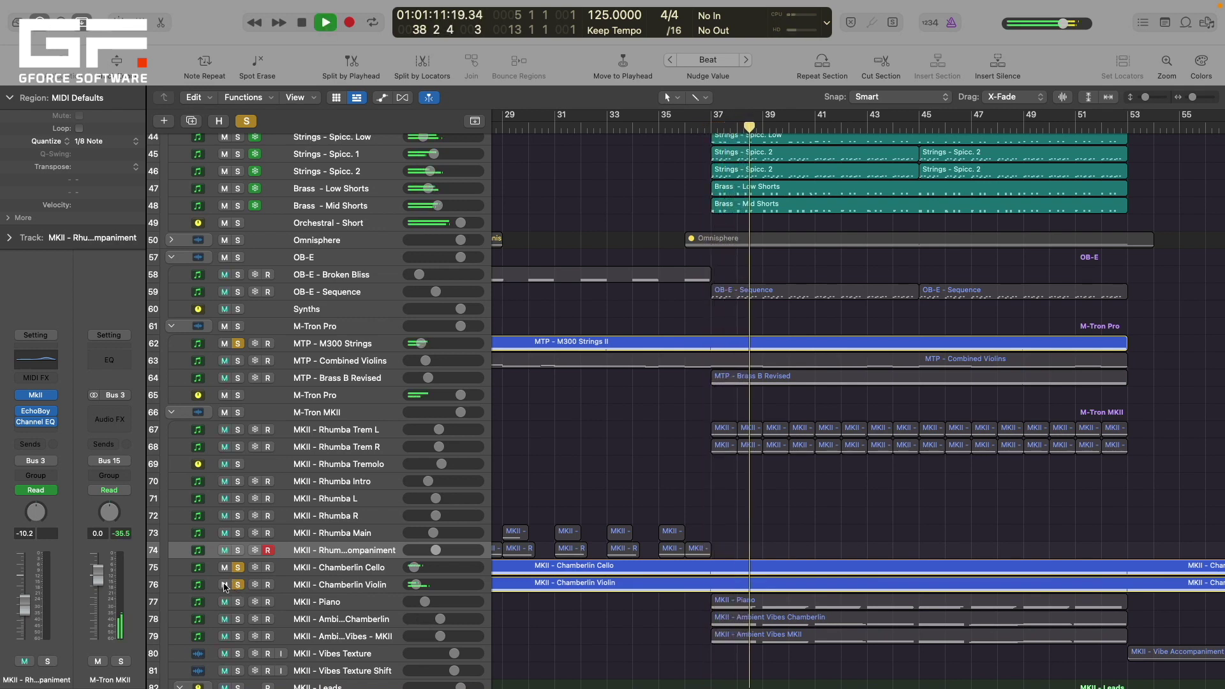
- Mute and unmute both Chamberlin tracks and M300 Strings during playback to compare the orchestra with and without them
left_click_drag(225, 587, 225, 567)
left_click(225, 344)
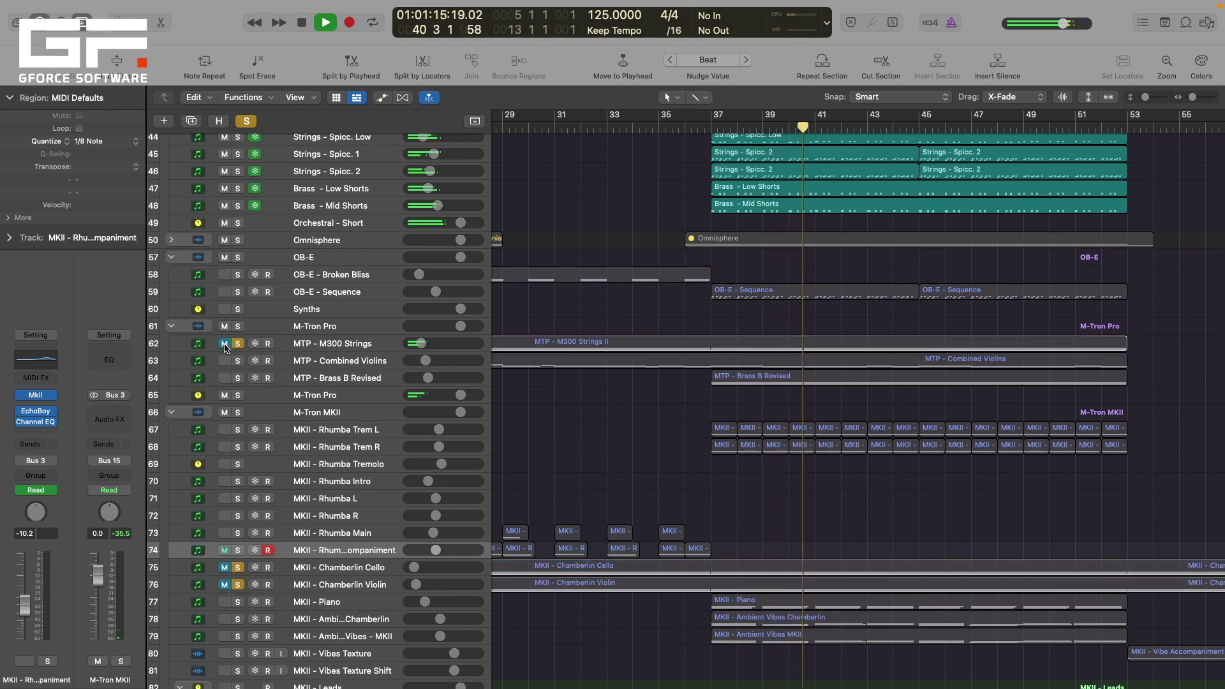
left_click(225, 344)
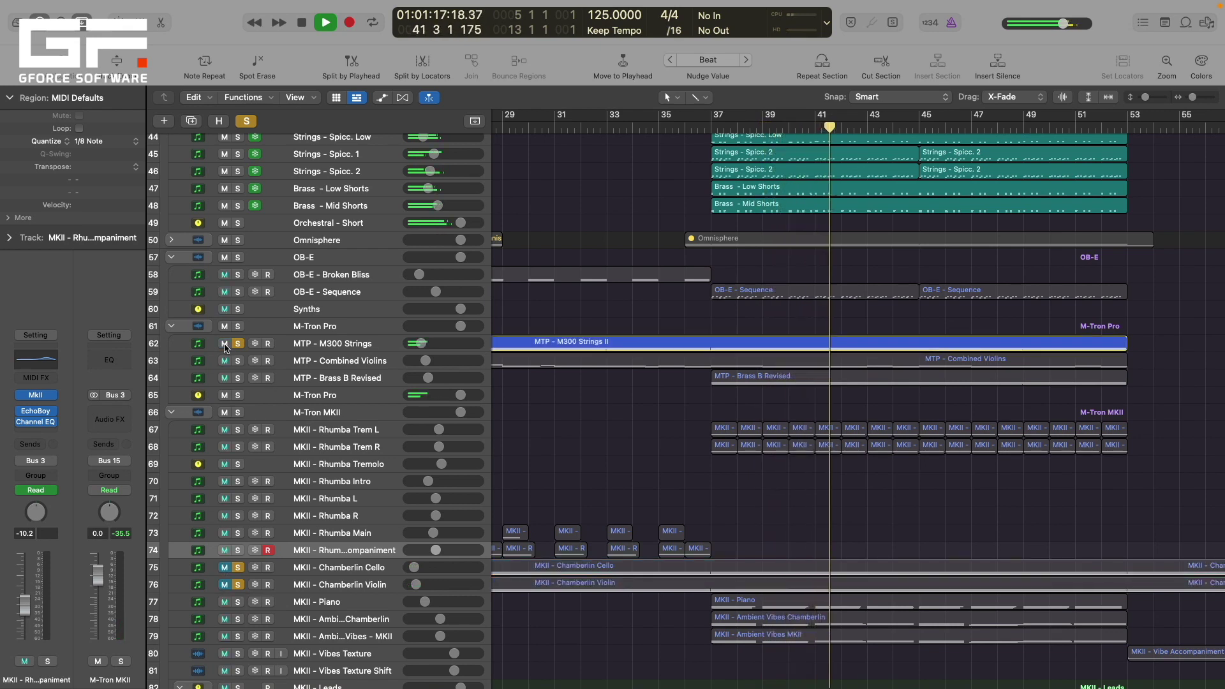
left_click(225, 568)
left_click(225, 584)
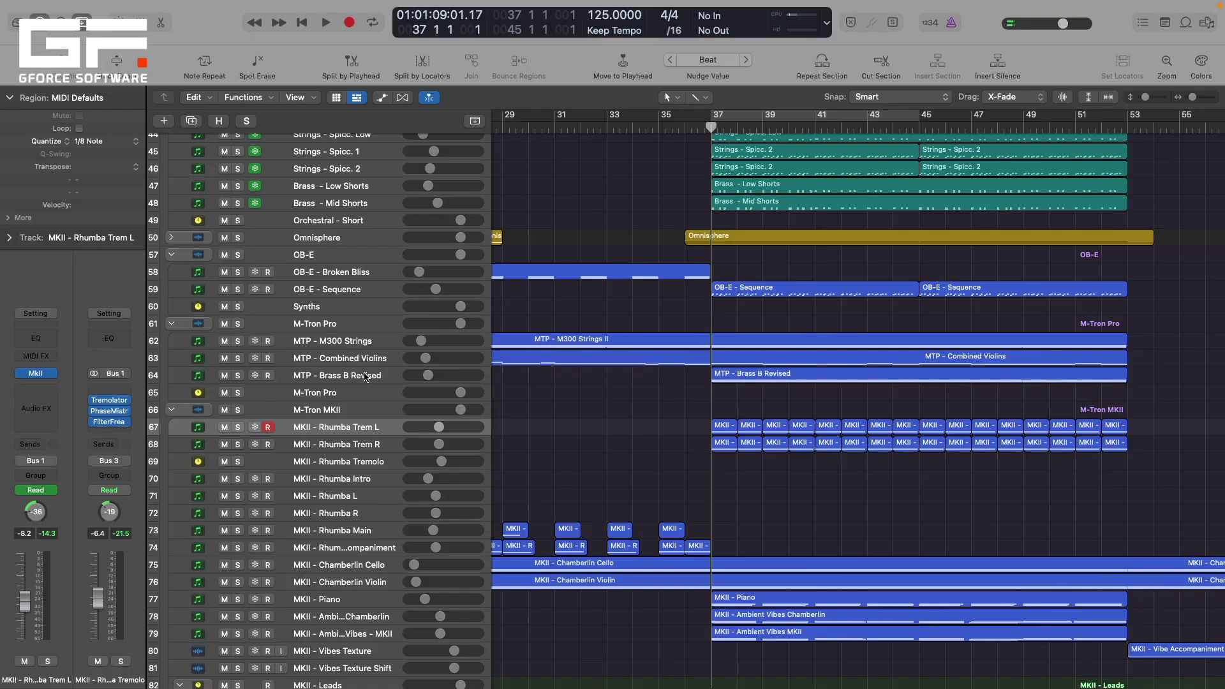
- Solo the MTP - Brass B Revised track and play it from bar 37
left_click(365, 376)
left_click(238, 377)
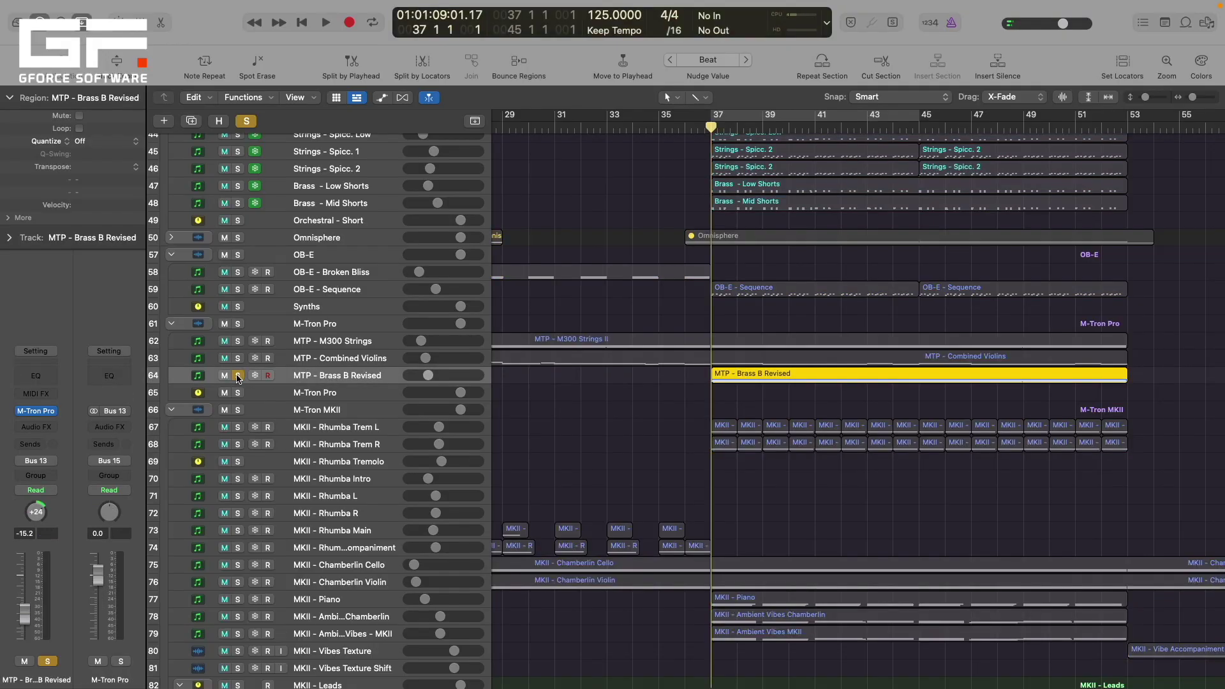
key("space")
- Solo the orchestral Brass - Mid Long and Brass - Hi Long tracks during playback and take MTP - Brass B Revised out of solo
scroll(622, 401, "up", 5)
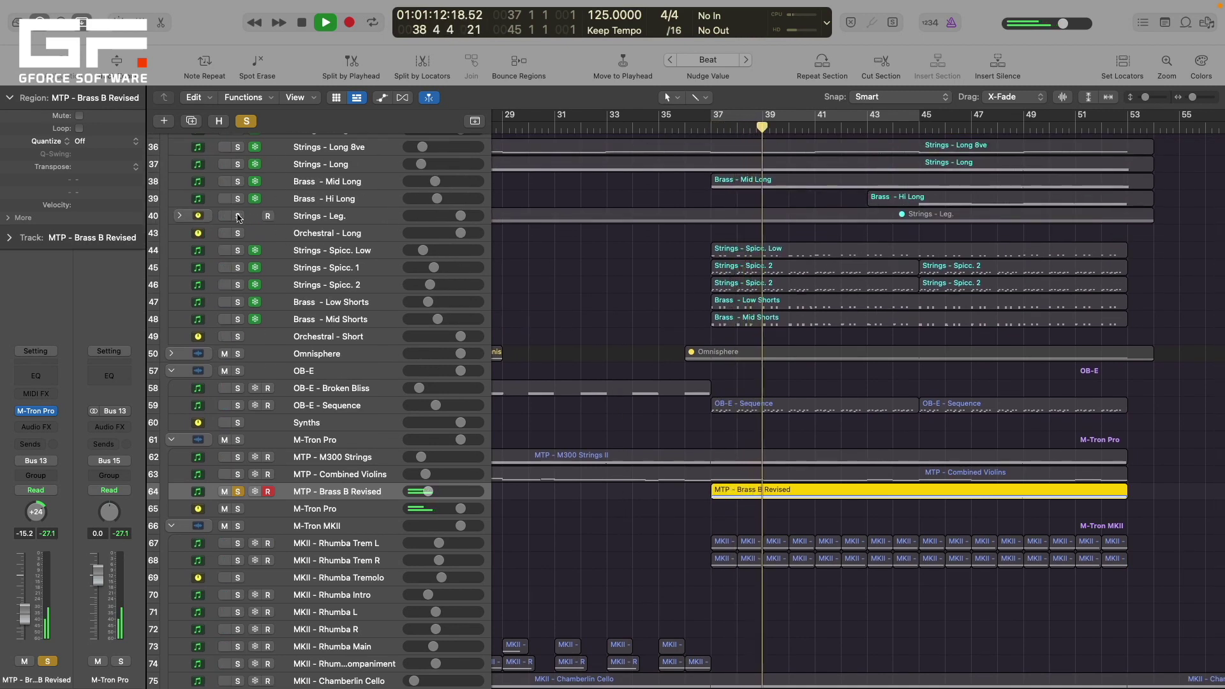
scroll(246, 204, "up", 4)
left_click(238, 159)
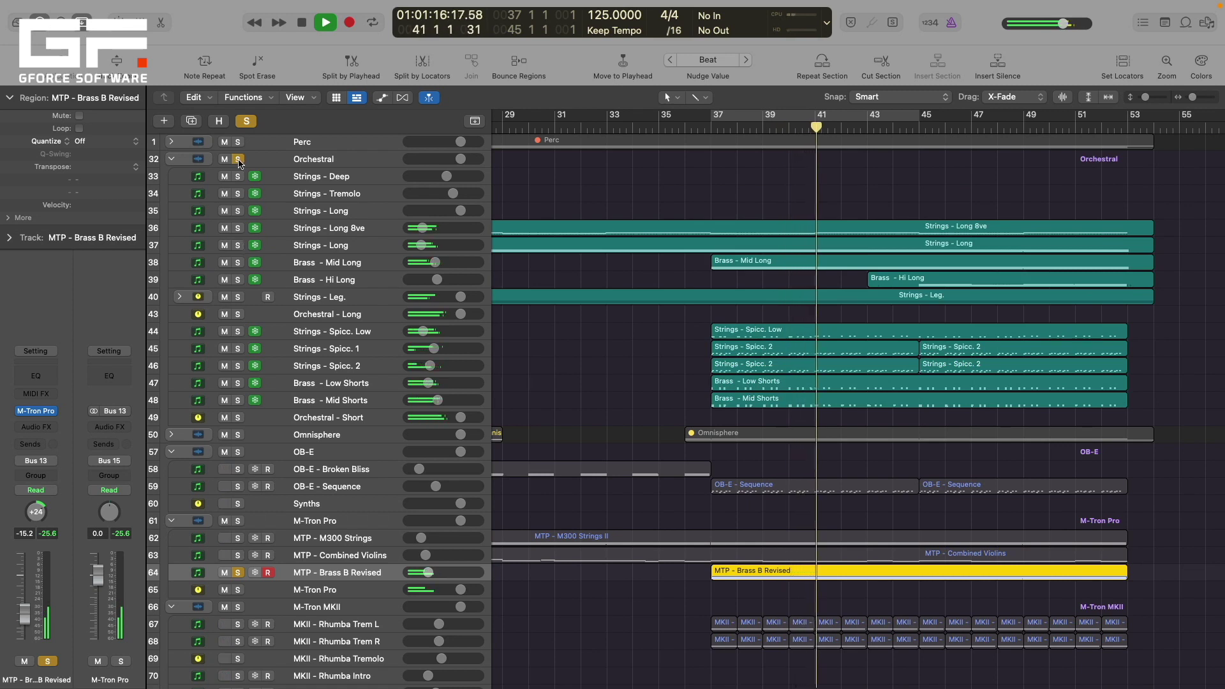
left_click(238, 159)
left_click(237, 262)
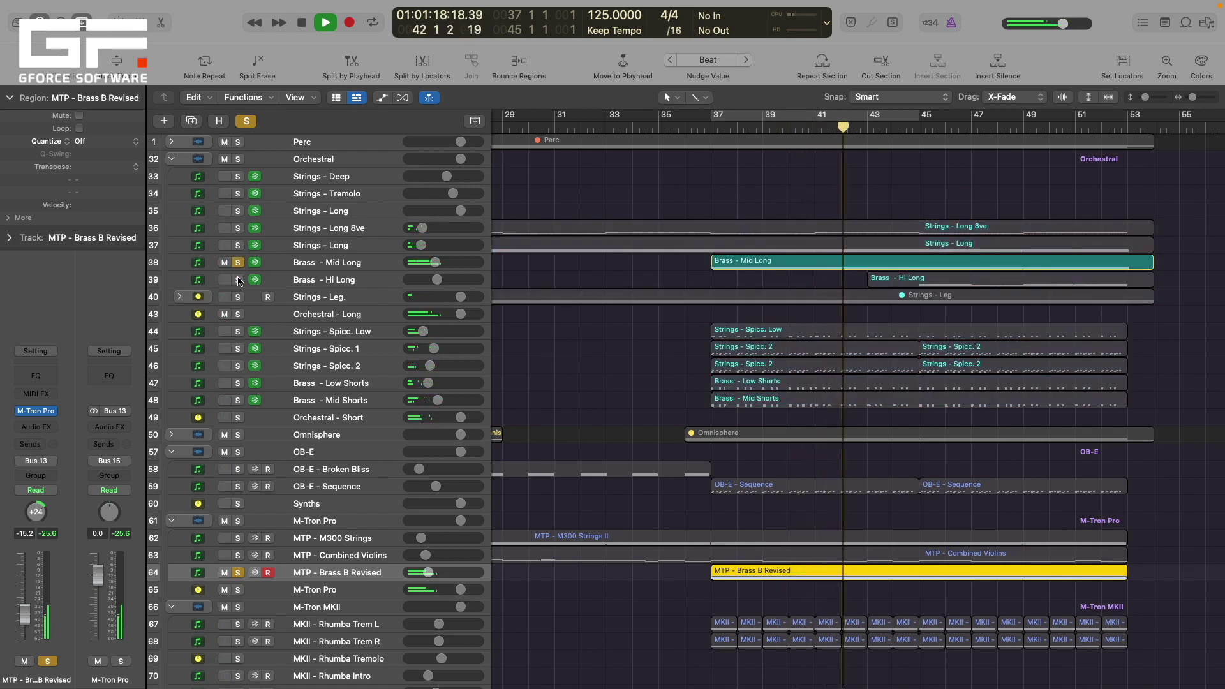
left_click(238, 280)
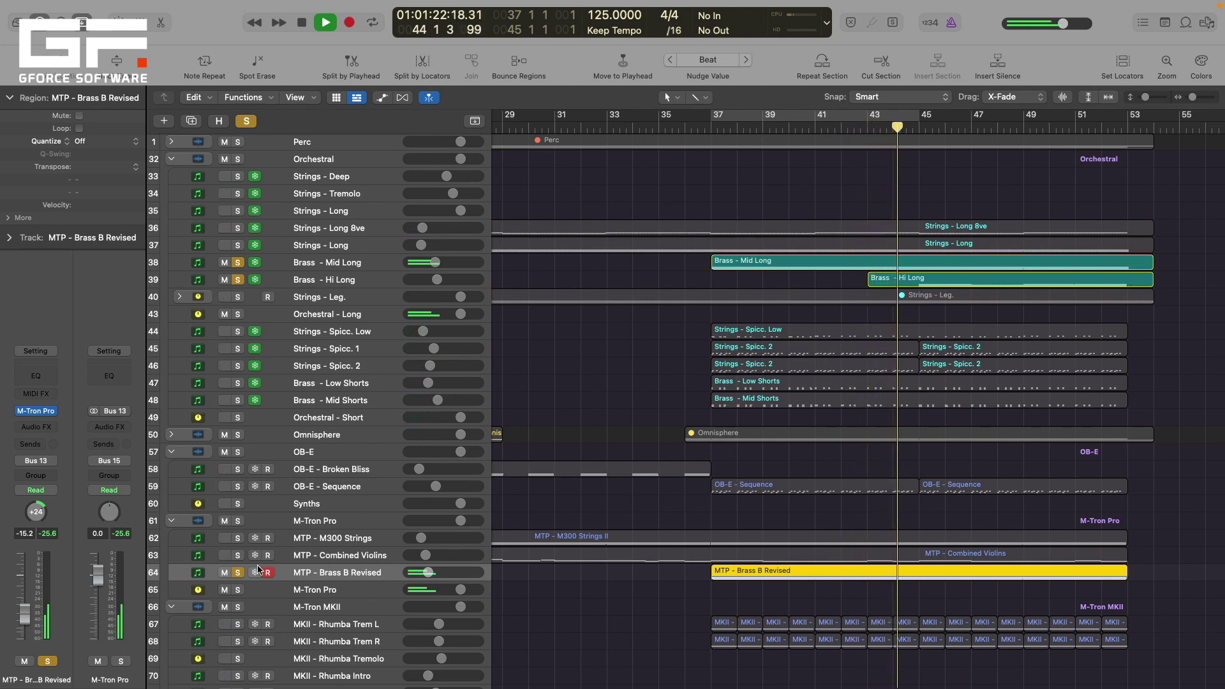
left_click(238, 573)
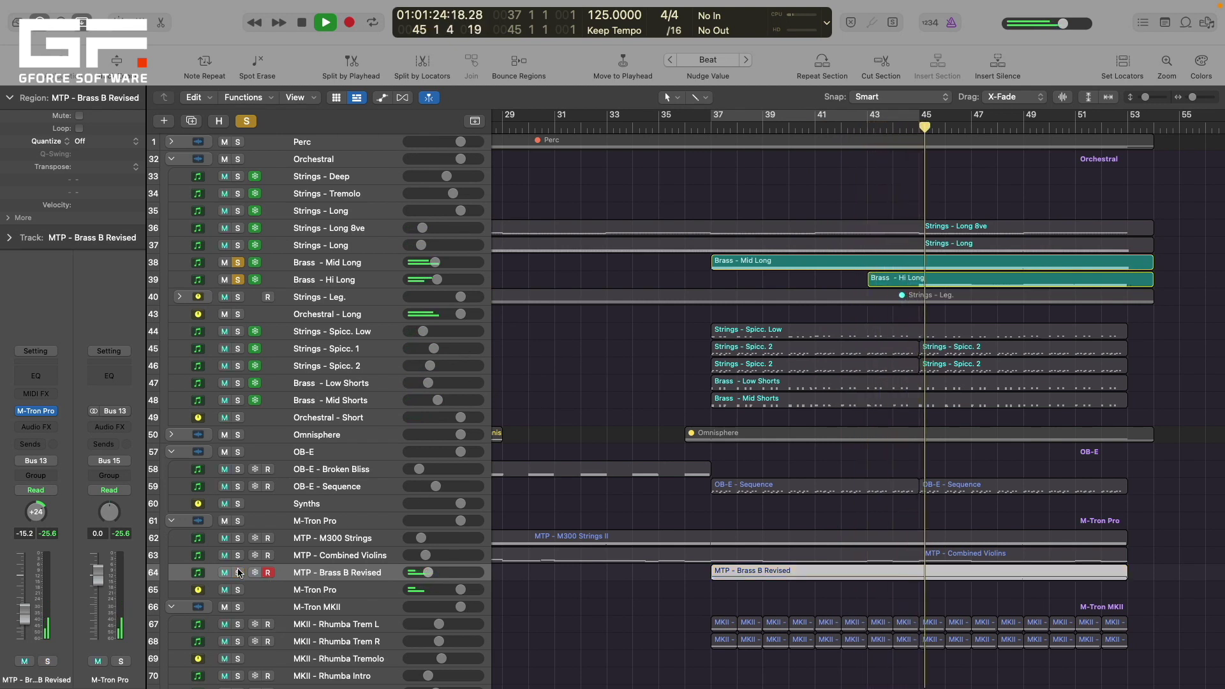
- Add MTP - Brass B Revised back to the soloed orchestral brass to hear them layered, and stop playback
left_click(238, 573)
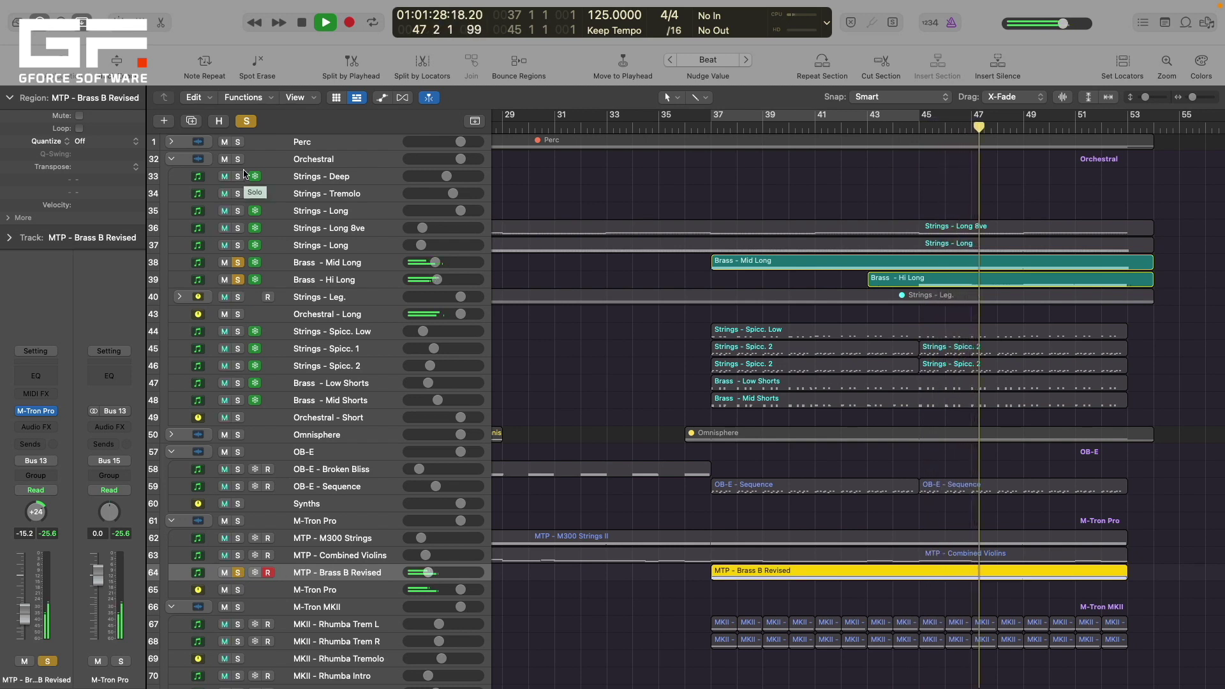
key("space")
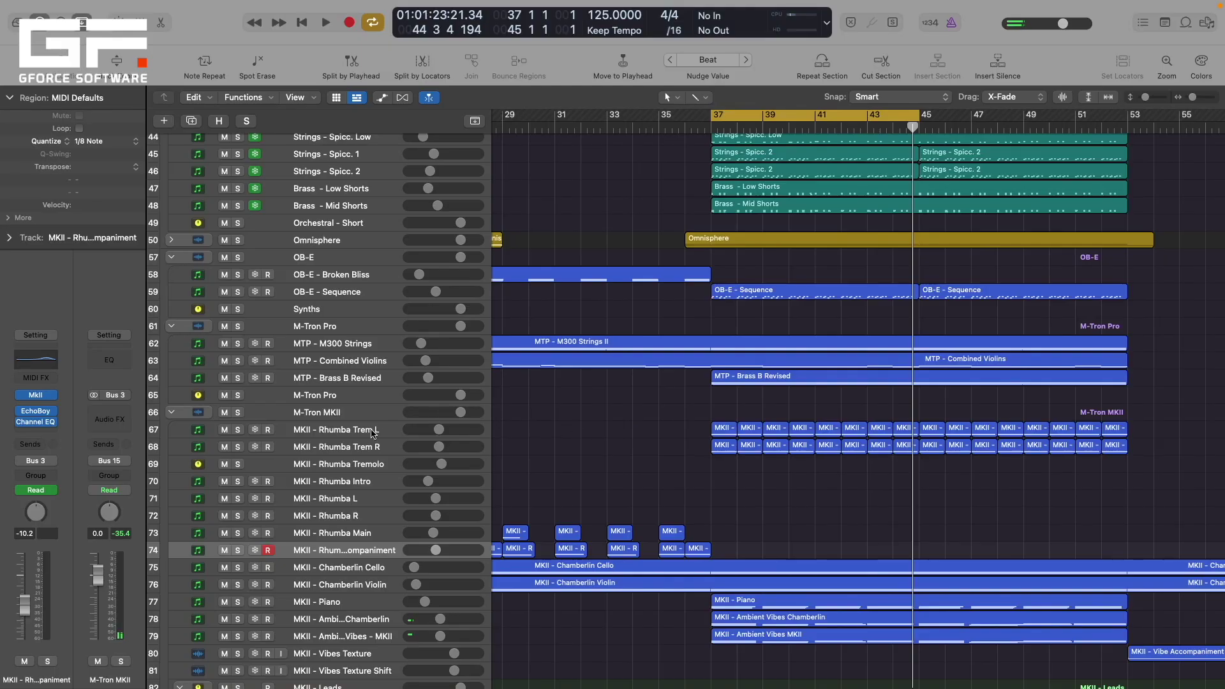
- Select MKII - Rhumba Trem L and inspect the Tremolator, PhaseMistr and FilterFreak2 effects on its Rhumba Tremolo bus, closing each one
left_click(372, 432)
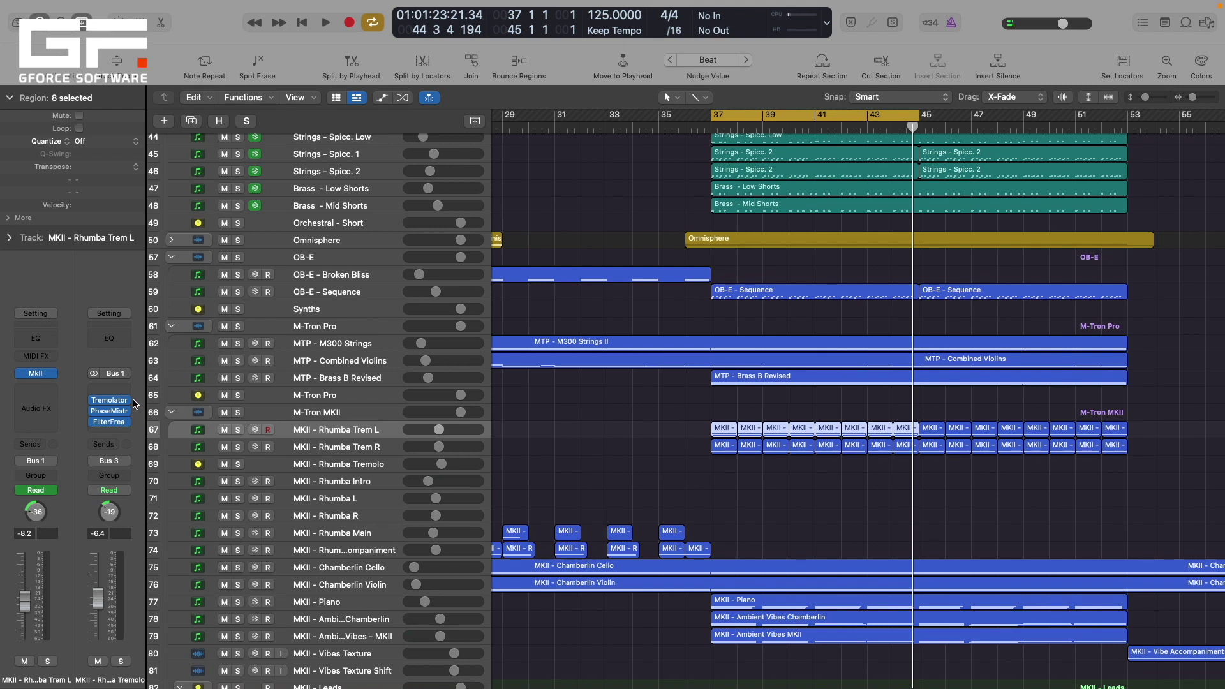
left_click(108, 402)
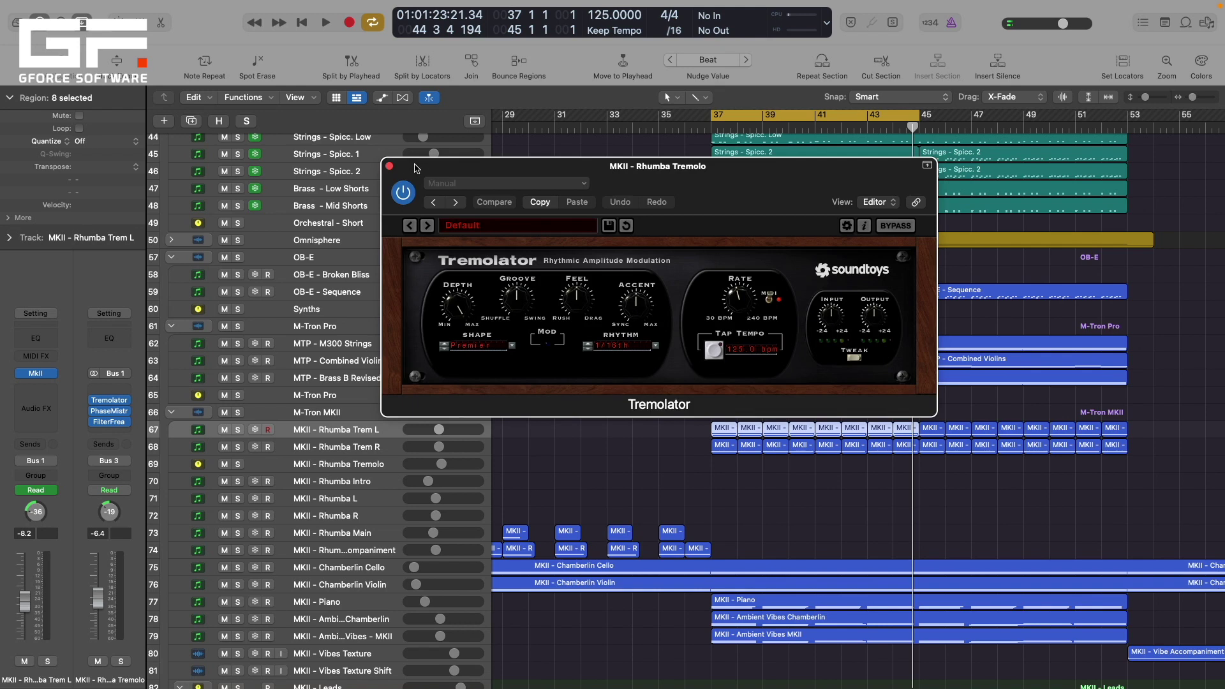
left_click(389, 167)
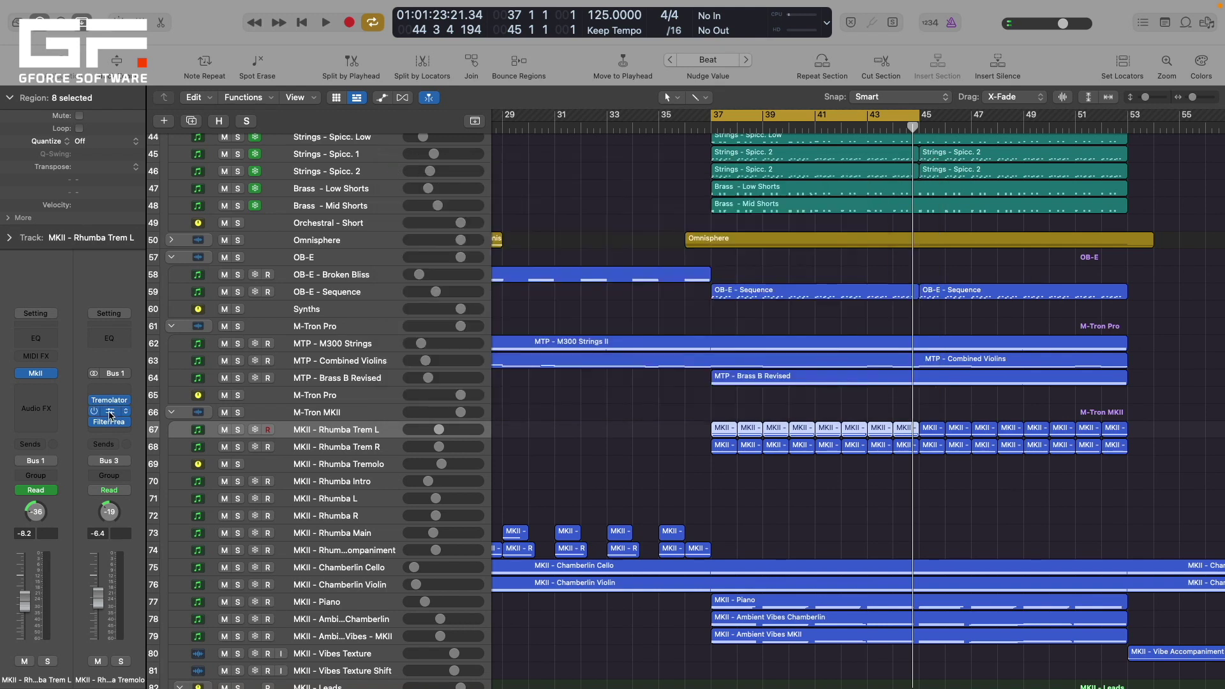
left_click(109, 414)
left_click(390, 167)
left_click(113, 425)
left_click(241, 374)
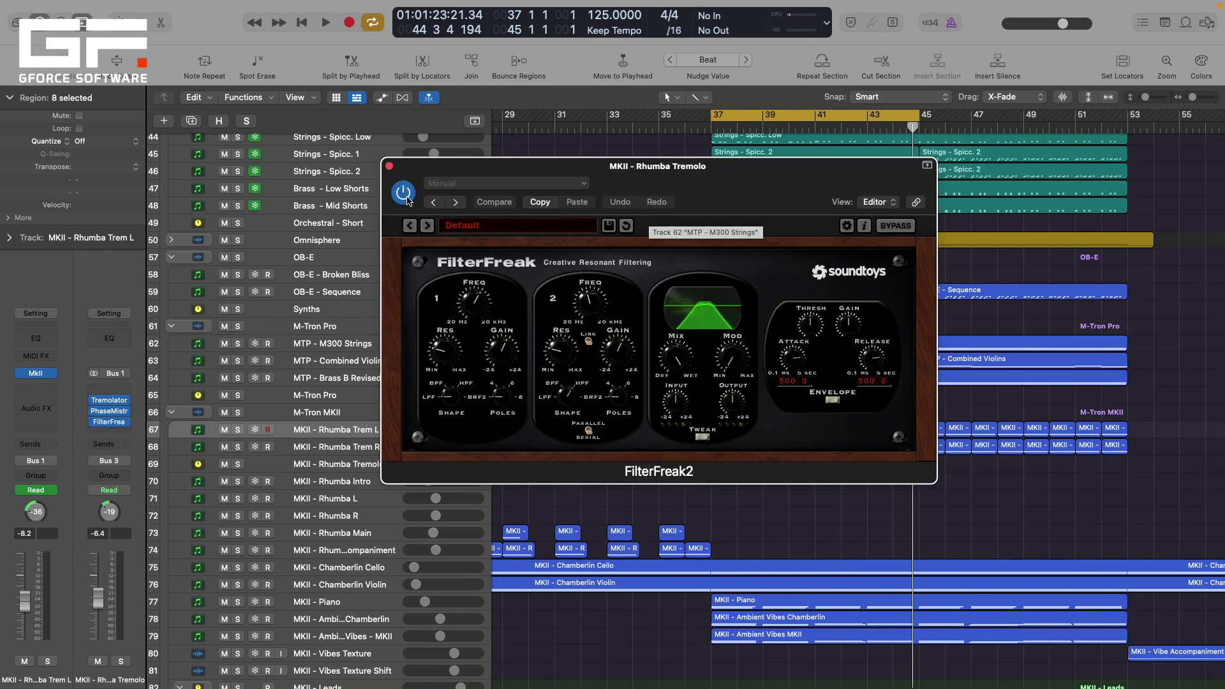
left_click(390, 166)
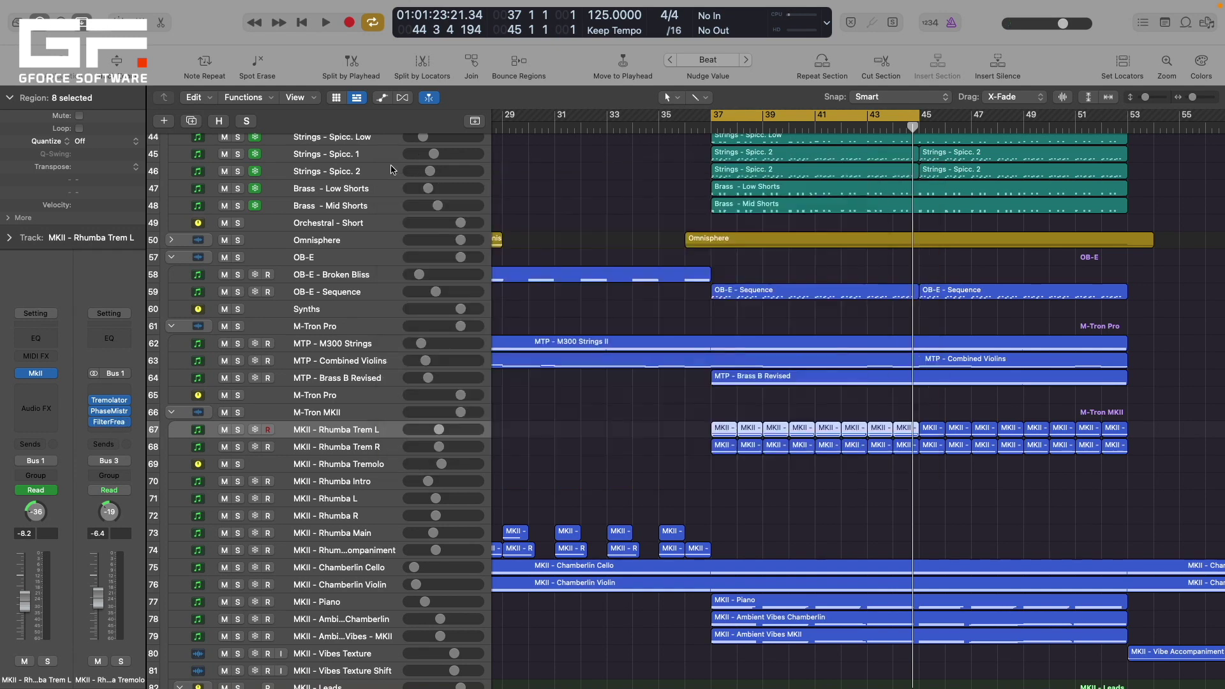
- Solo the MKII - Rhumba Trem L and Rhumba Trem R tracks and play them from bar 37
left_click(238, 413)
left_click(237, 429)
key("space")
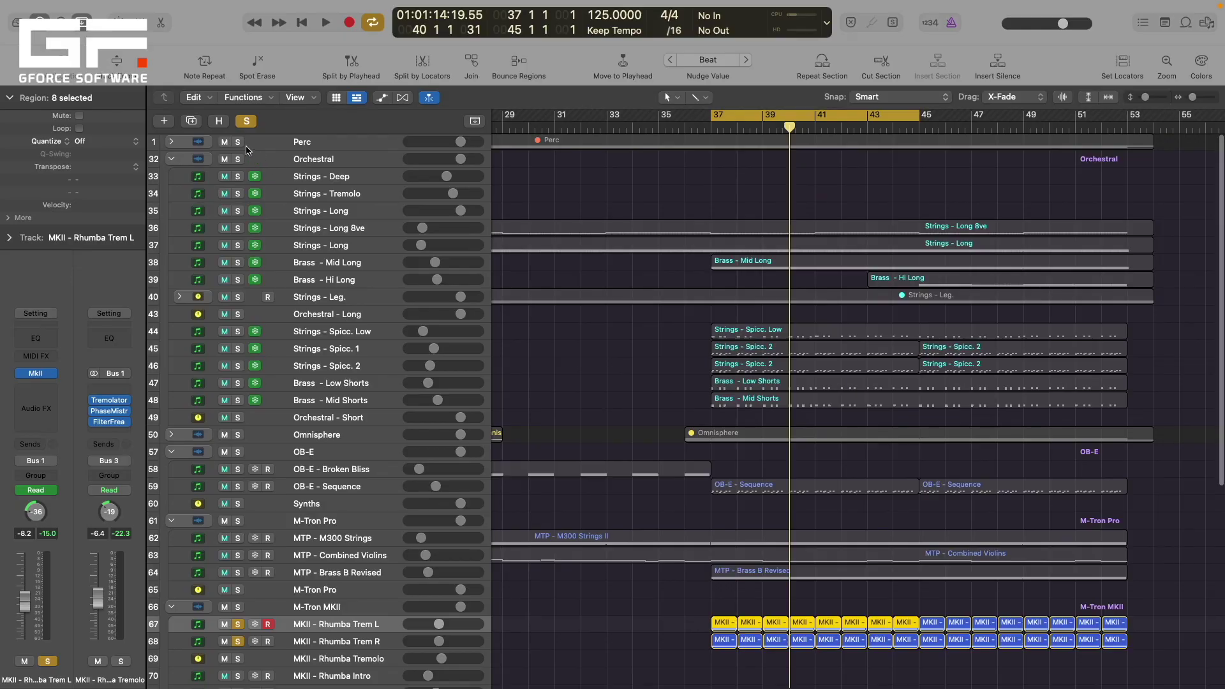
- Add the Perc stack to the soloed Rhumba tremolo tracks, play from bar 37 and turn cycle mode off during playback
left_click(238, 142)
key("space")
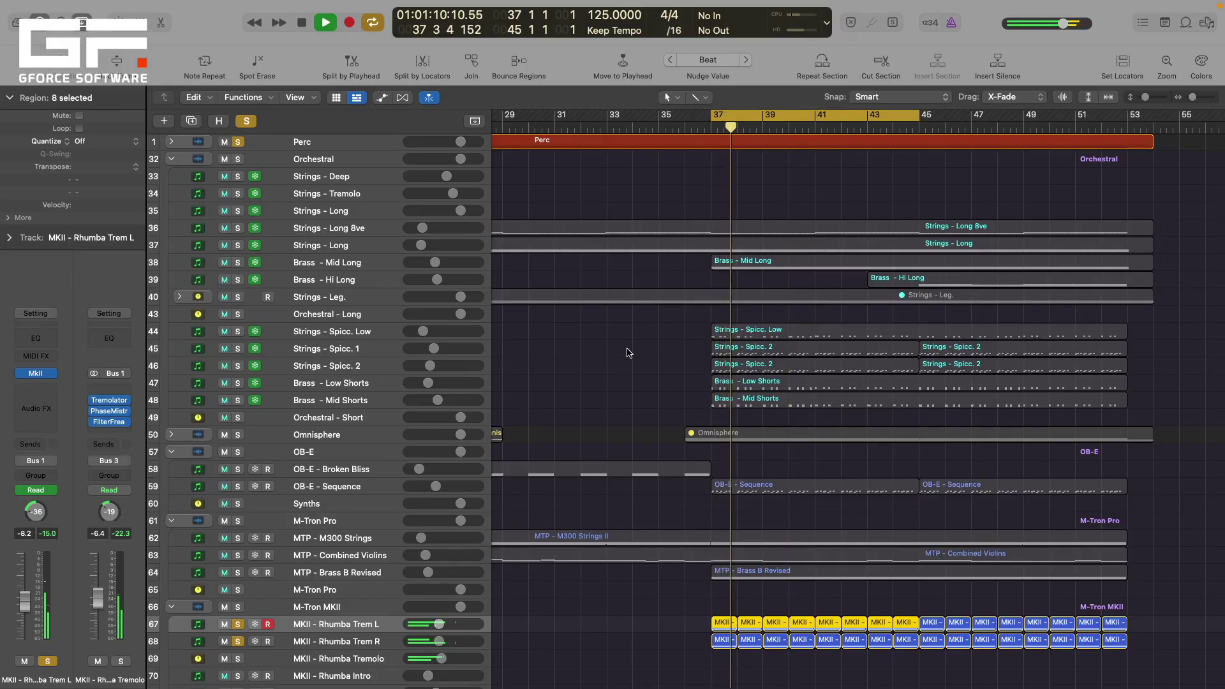
left_click(224, 659)
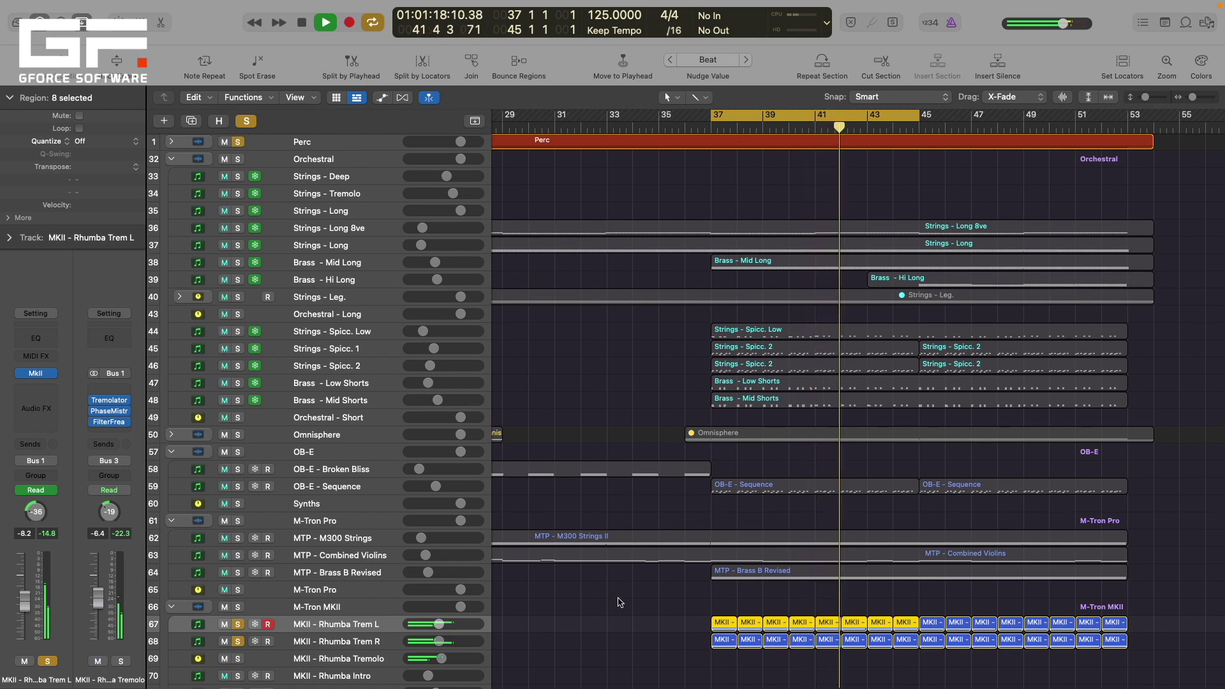
key("c")
scroll(618, 602, "down", 5)
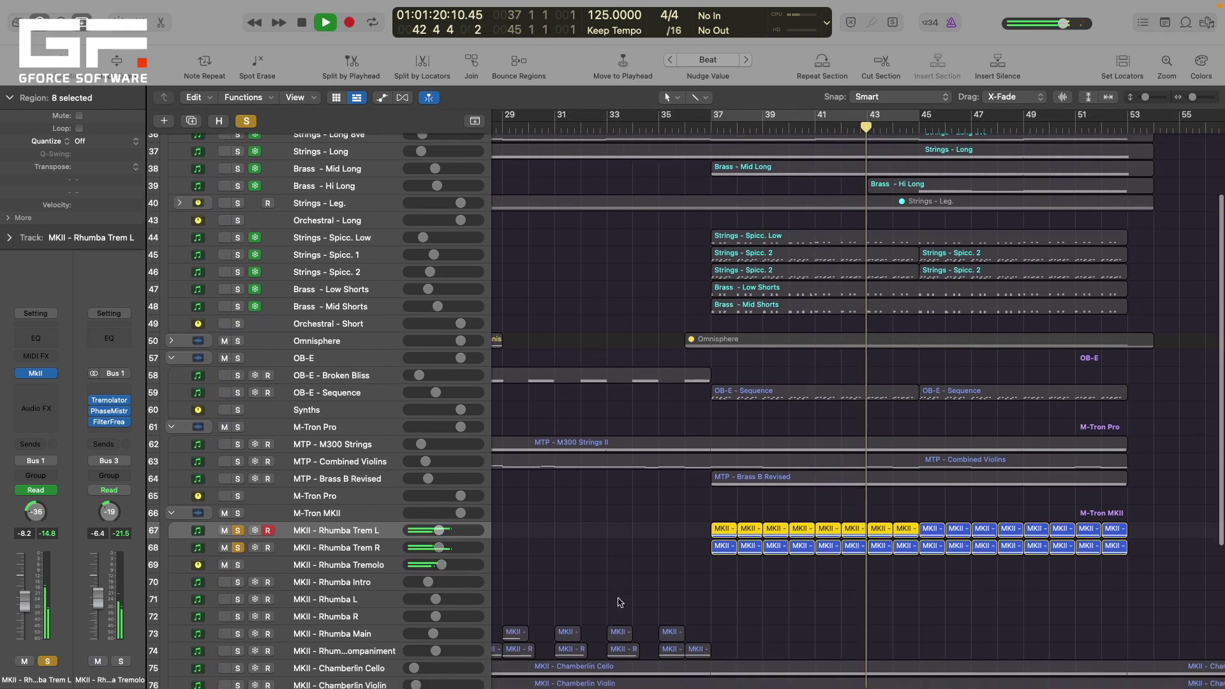
scroll(616, 561, "down", 4)
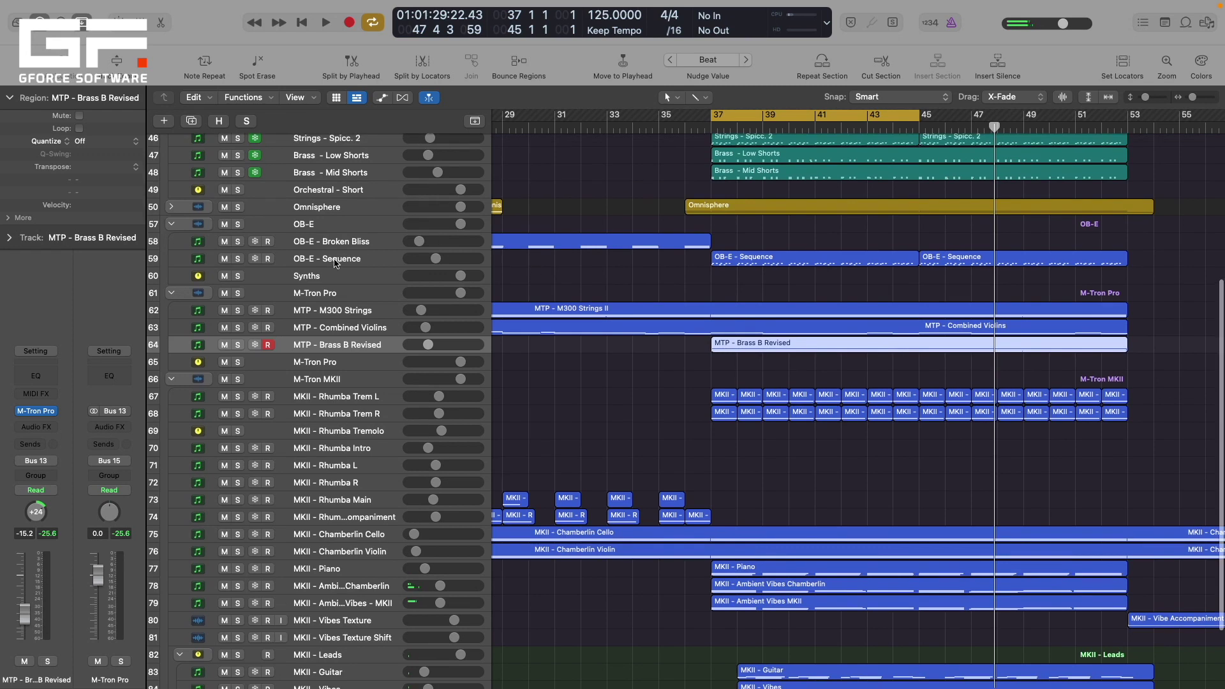
- Select the OB-E - Sequence track and open its OB-E synthesizer to view the patch
left_click(336, 260)
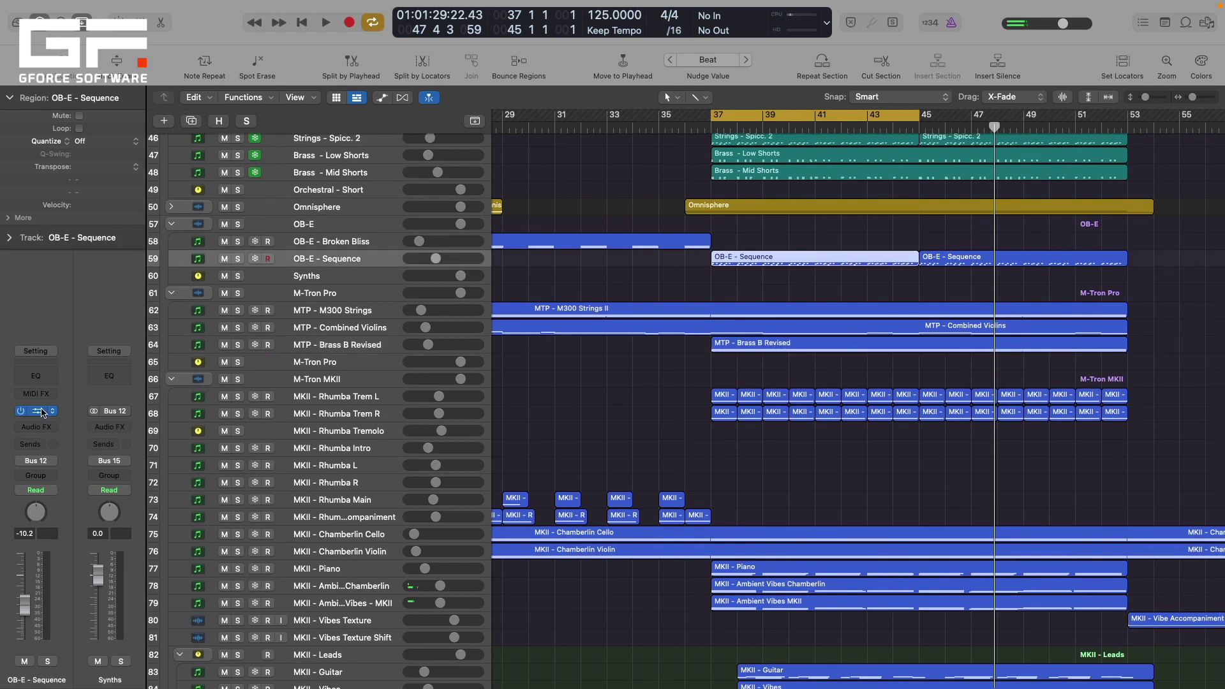
key("v")
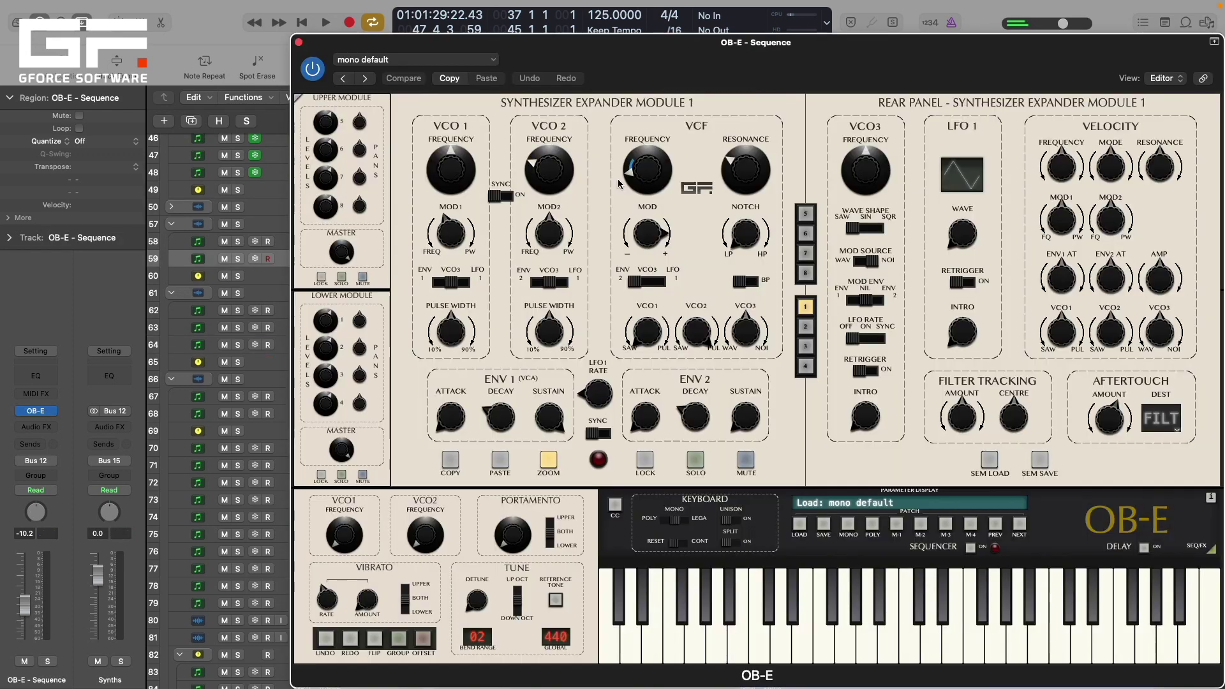
left_click_drag(678, 70, 483, 54)
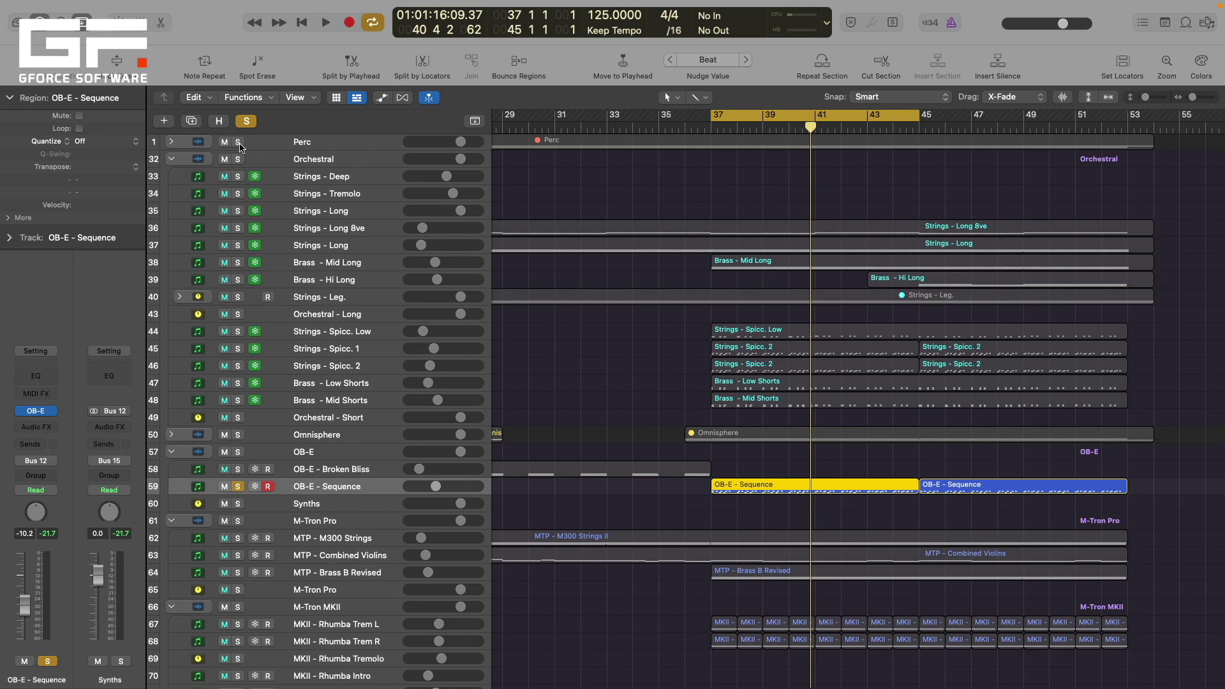
- Solo Perc, MKII - Rhumba Trem L and Rhumba Trem R alongside OB-E - Sequence during playback, and turn cycle mode off
left_click(239, 143)
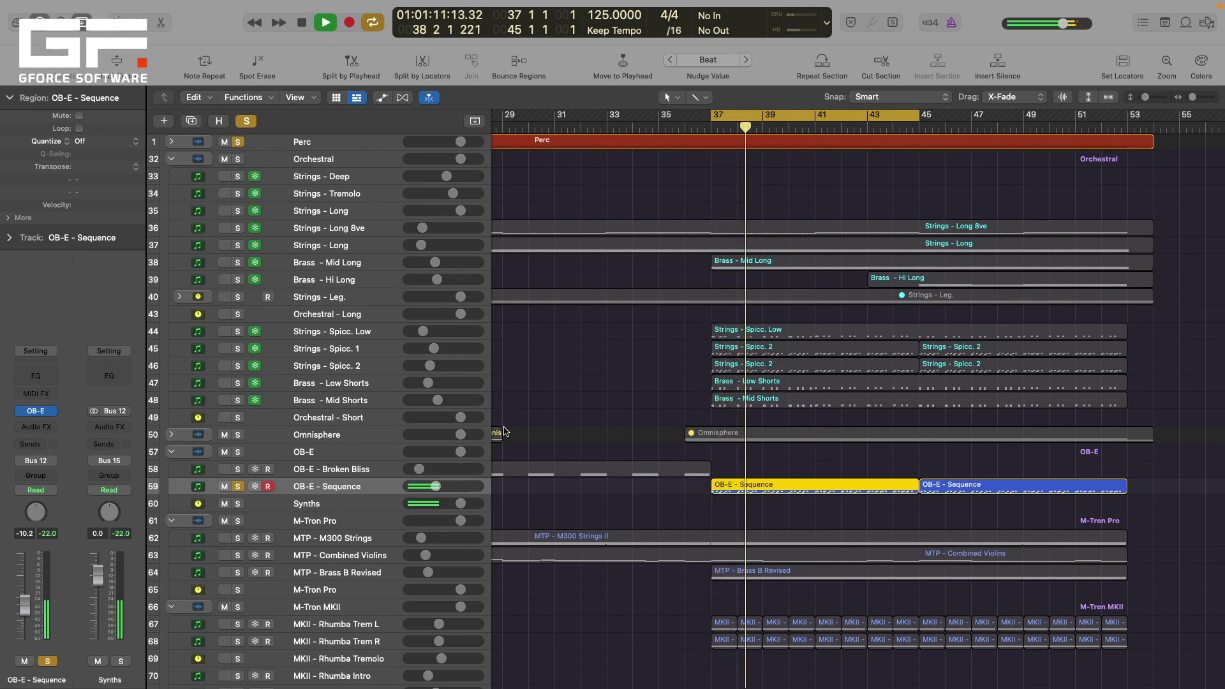
left_click(237, 625)
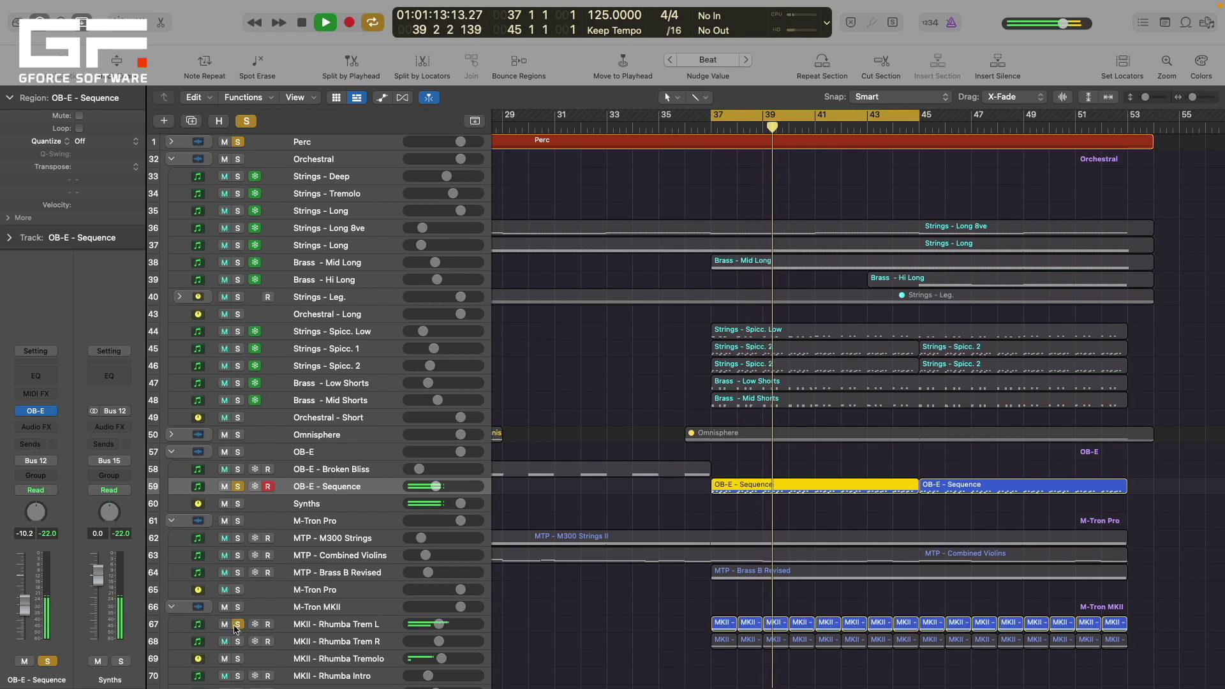
left_click(237, 642)
scroll(596, 606, "down", 3)
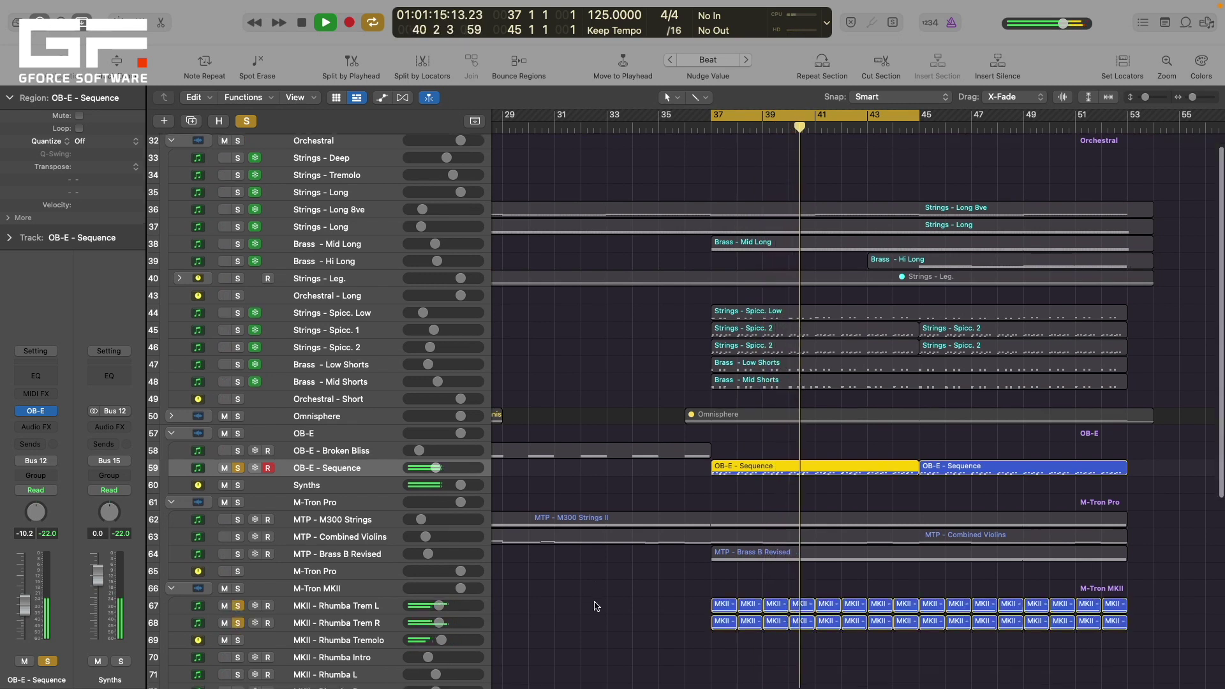
scroll(596, 606, "down", 3)
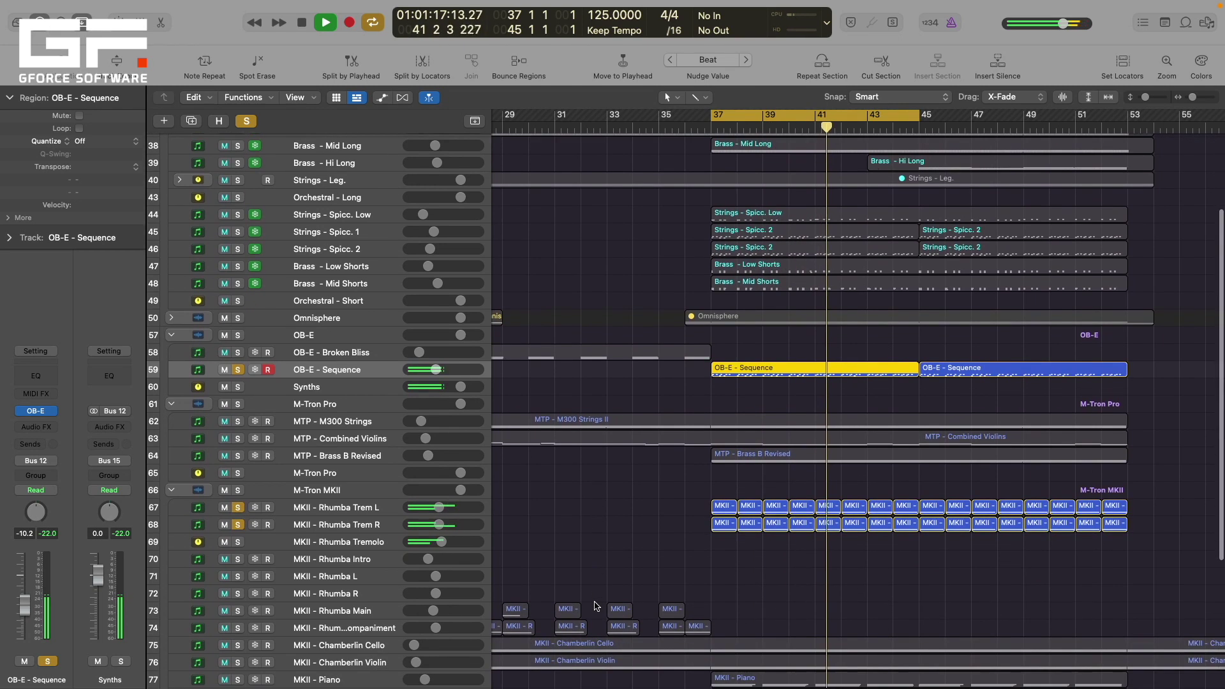
scroll(596, 606, "up", 3)
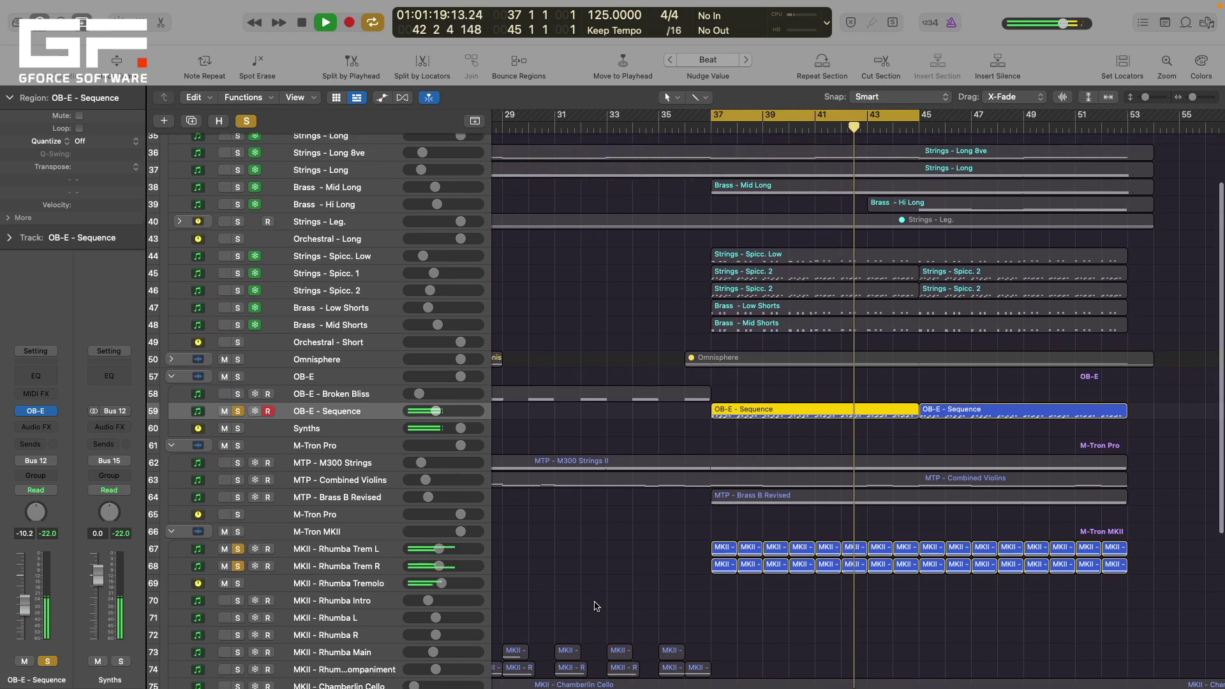
key("c")
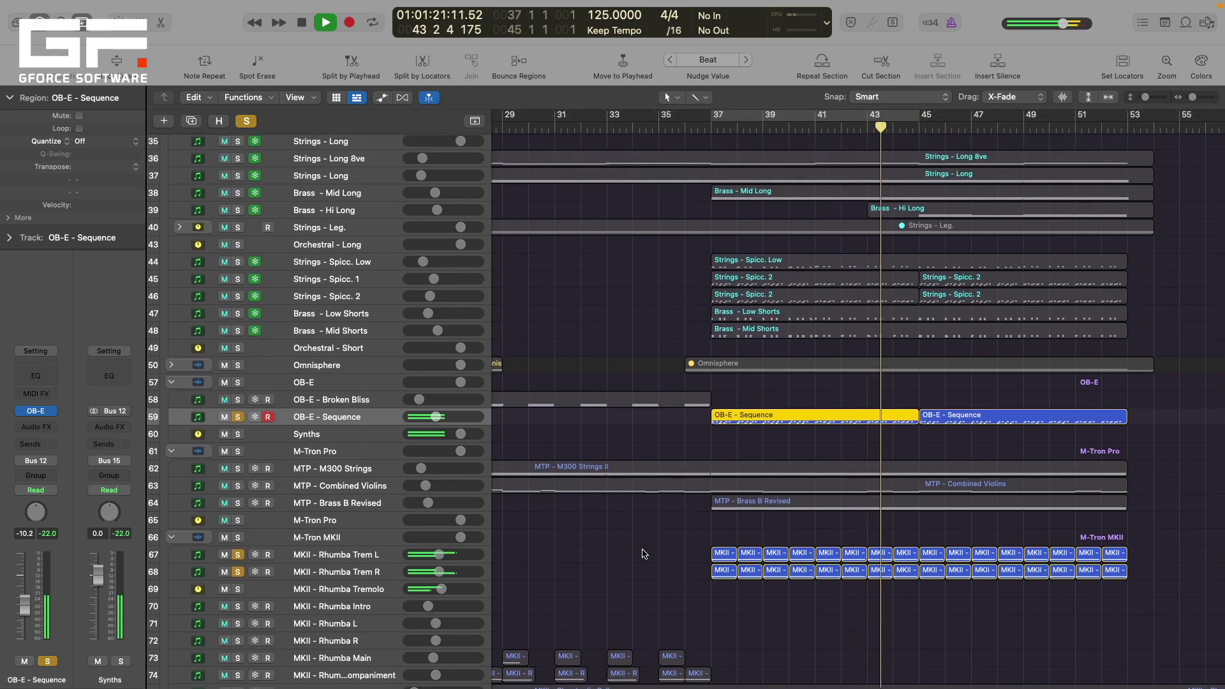